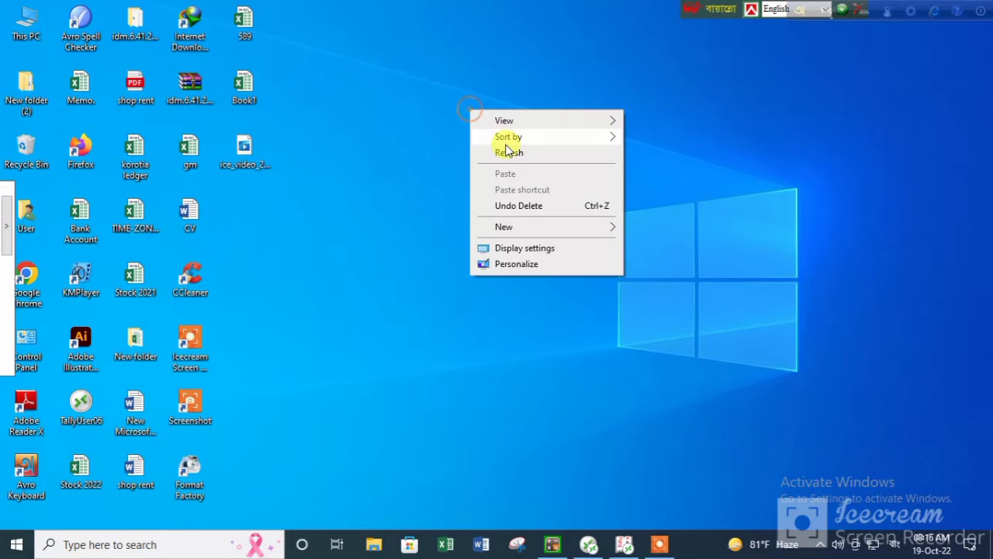
pyautogui.click(505, 149)
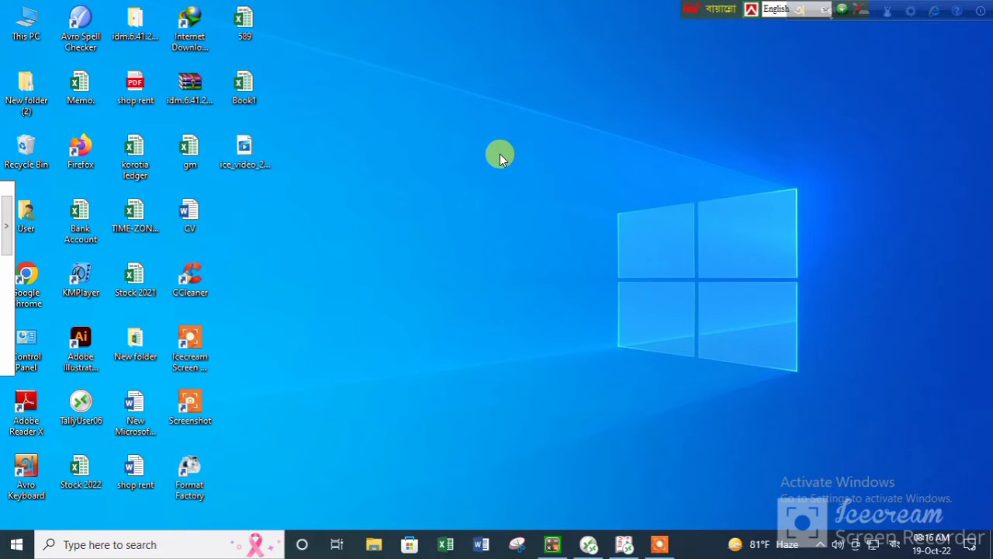
pyautogui.rightClick(488, 91)
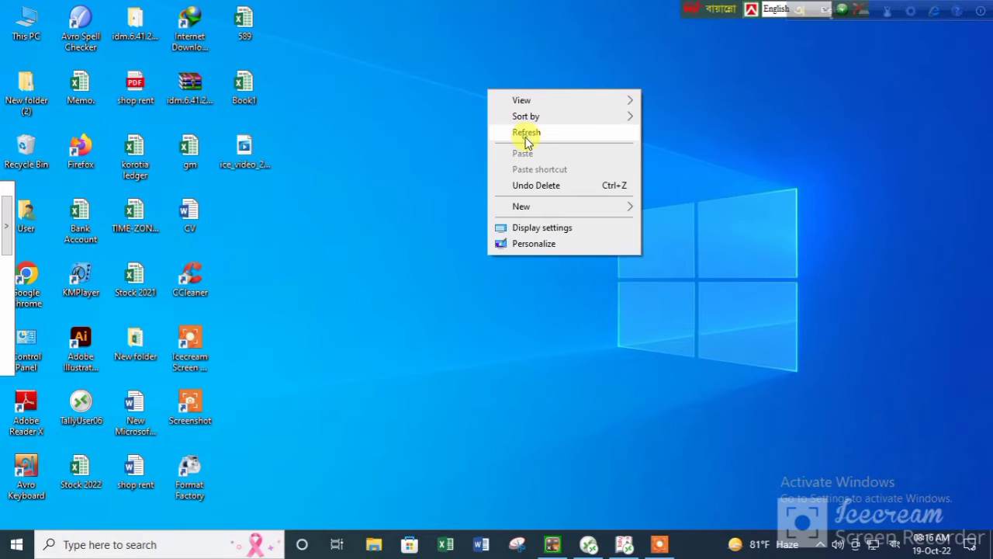
pyautogui.click(527, 144)
pyautogui.rightClick(459, 105)
pyautogui.click(481, 149)
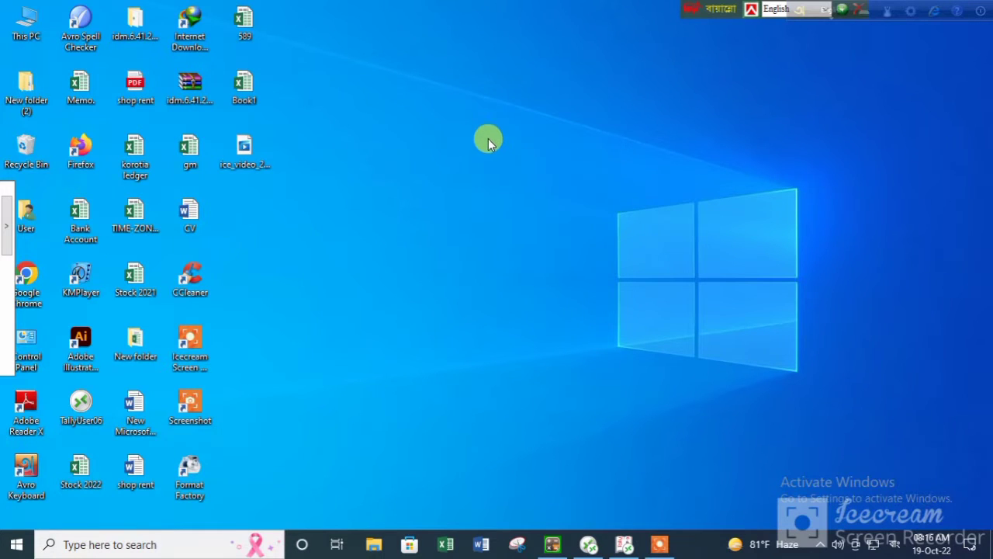
pyautogui.rightClick(377, 96)
pyautogui.click(416, 140)
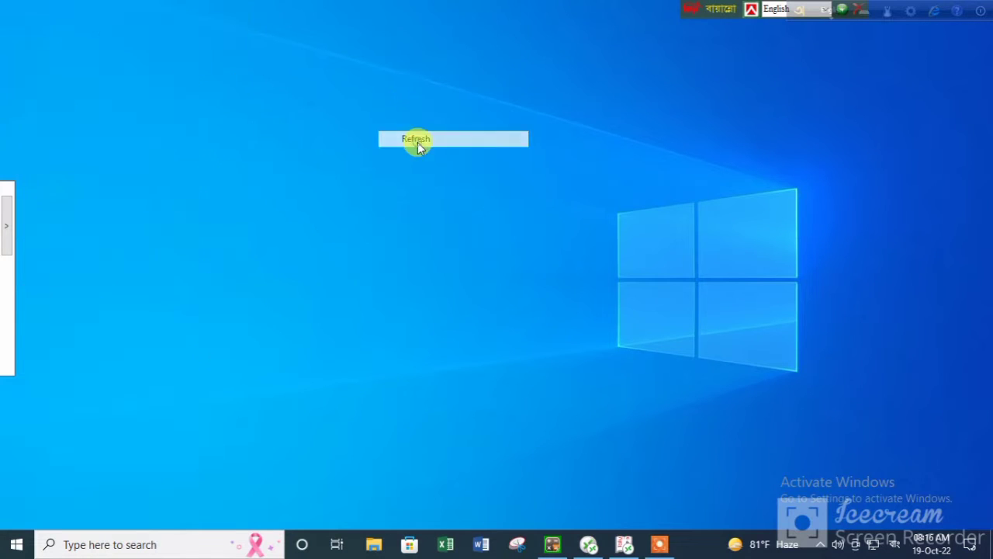
pyautogui.rightClick(410, 98)
pyautogui.click(425, 139)
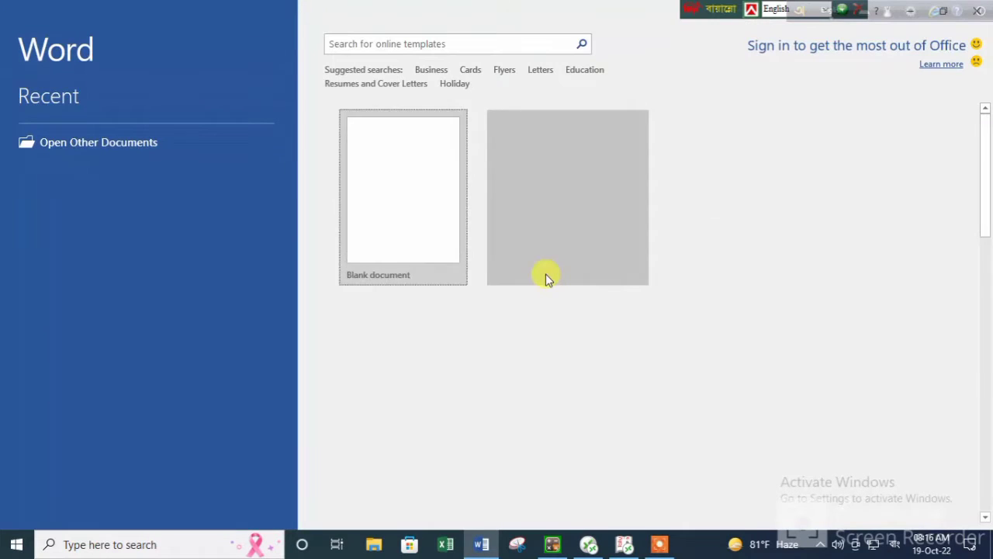
# Step: Switch to Word and create a new blank document, enlarging the page view
pyautogui.click(640, 413)
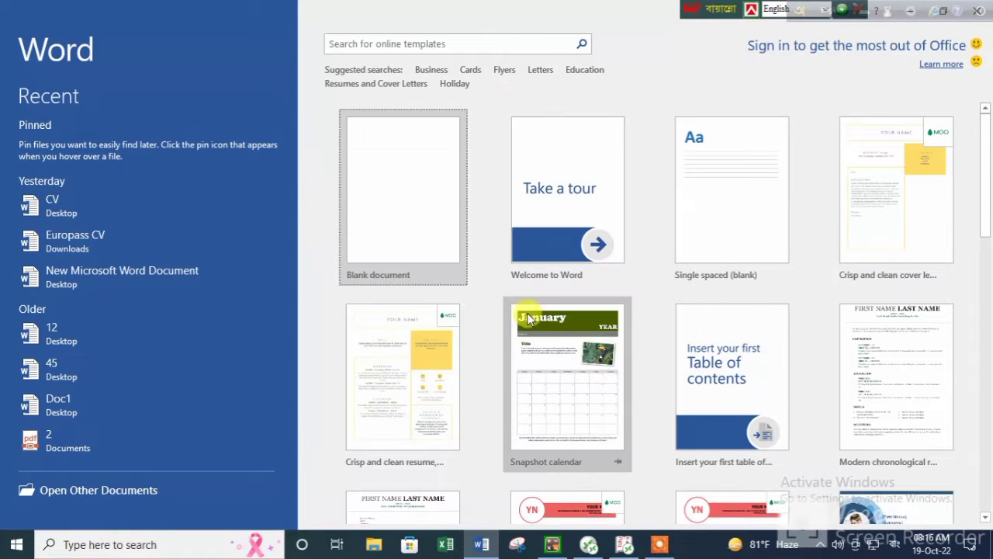
pyautogui.click(378, 216)
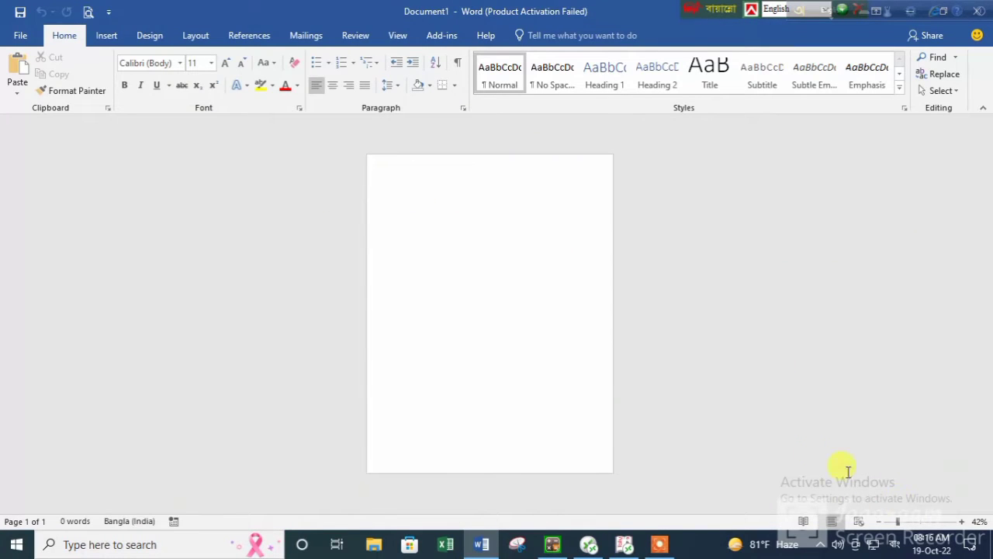
pyautogui.click(909, 526)
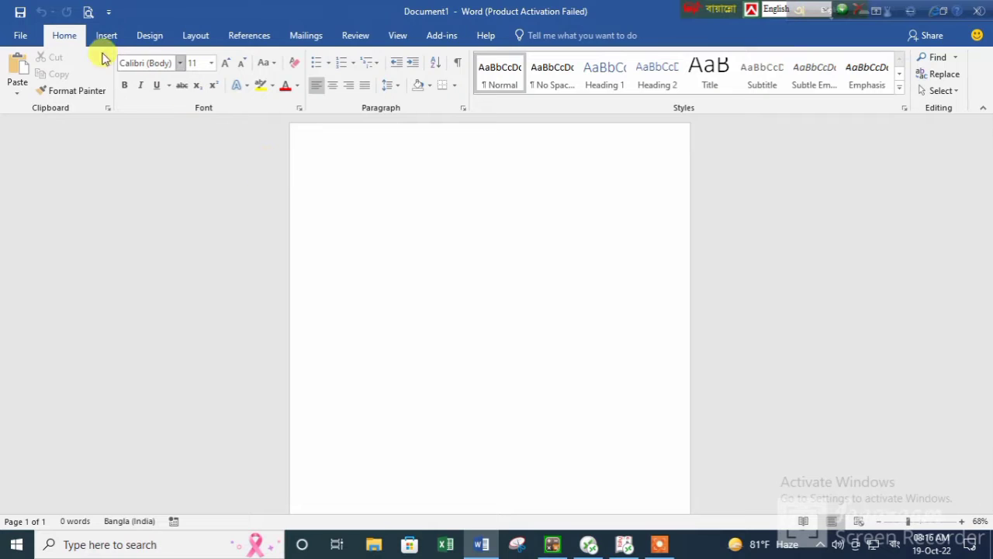
# Step: Set the document's page size to A4 and apply the Narrow margins preset
pyautogui.click(196, 38)
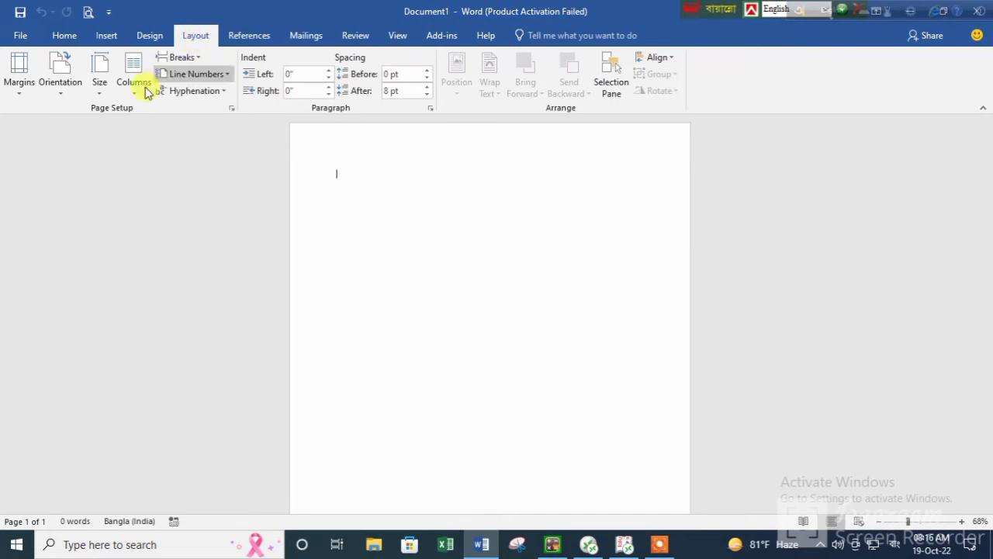
pyautogui.click(100, 87)
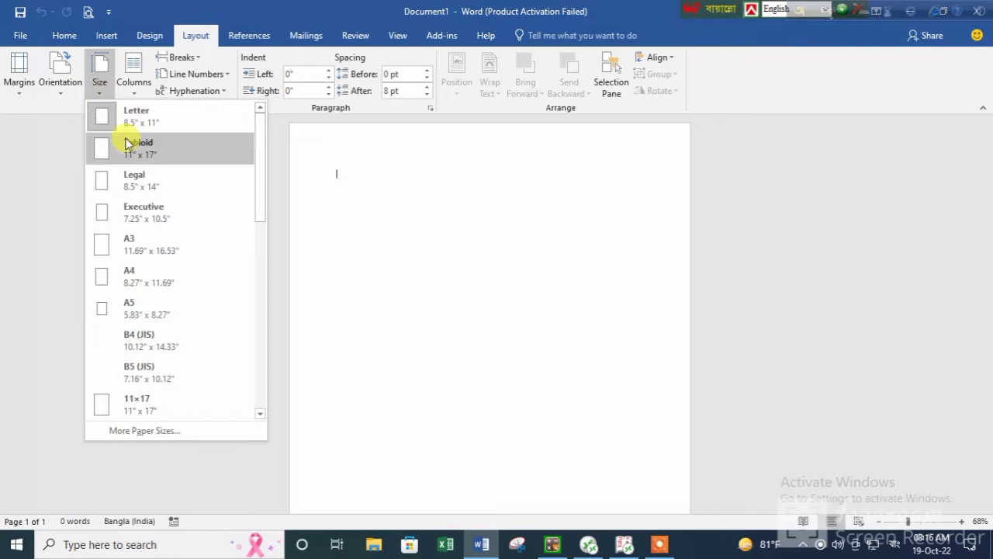
pyautogui.click(136, 272)
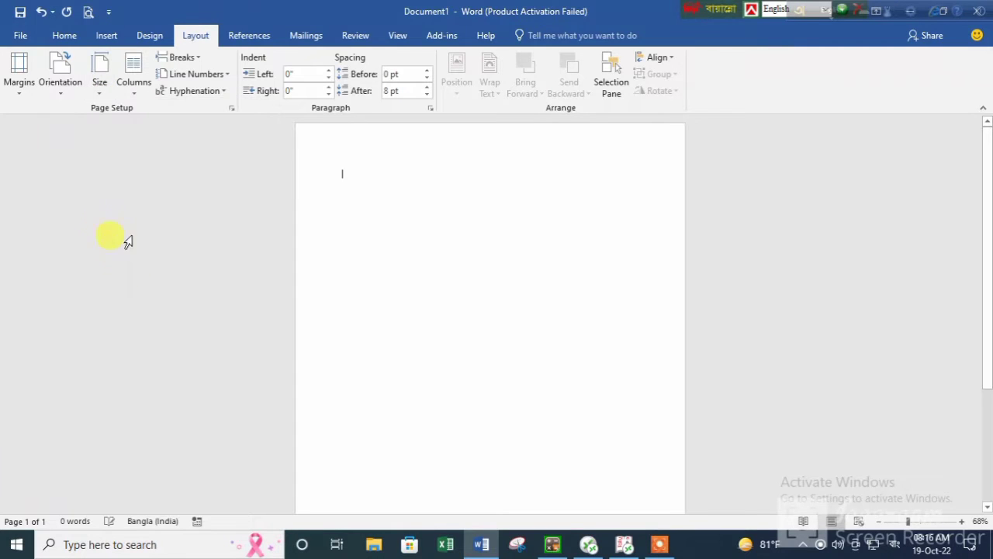
pyautogui.click(21, 95)
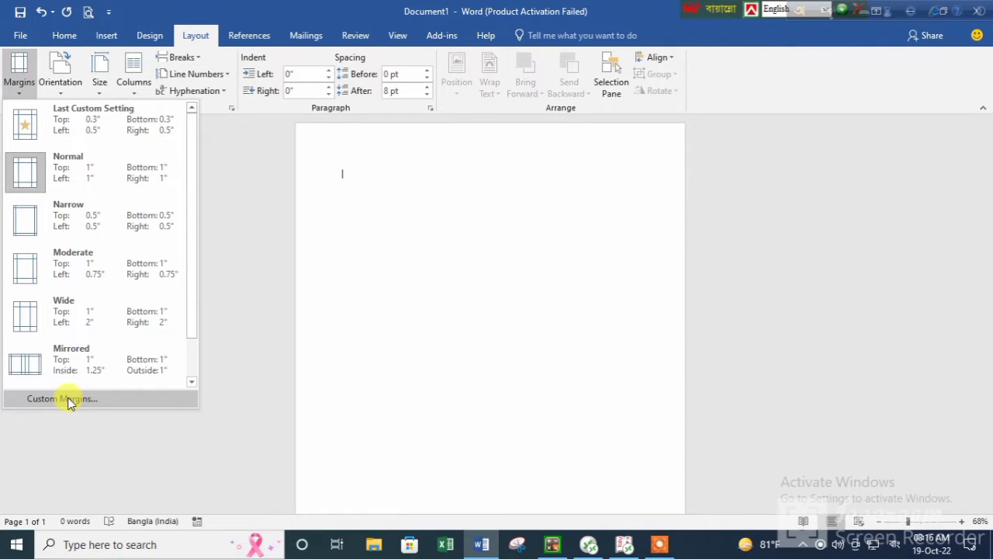
pyautogui.click(66, 229)
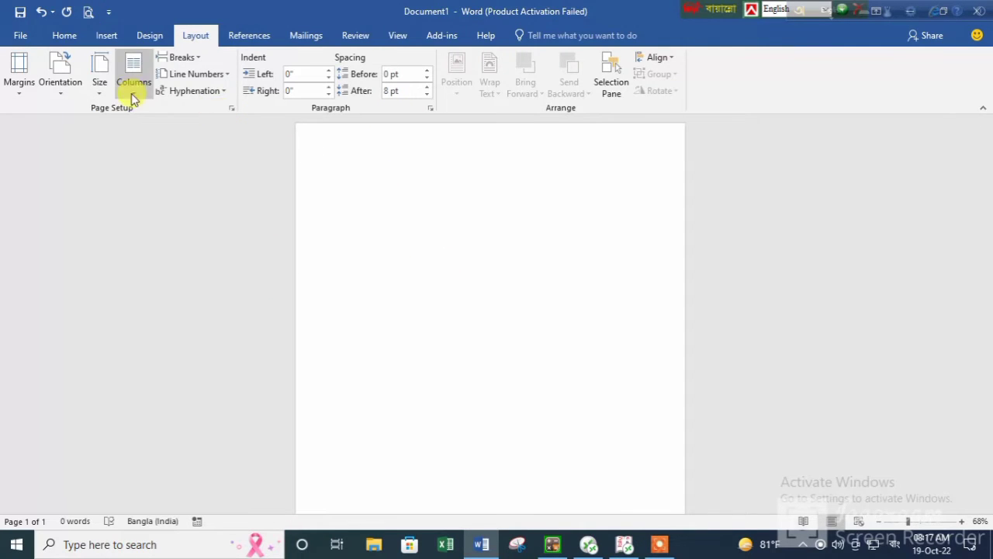
# Step: Insert a table with 4 columns and 25 rows
pyautogui.click(107, 36)
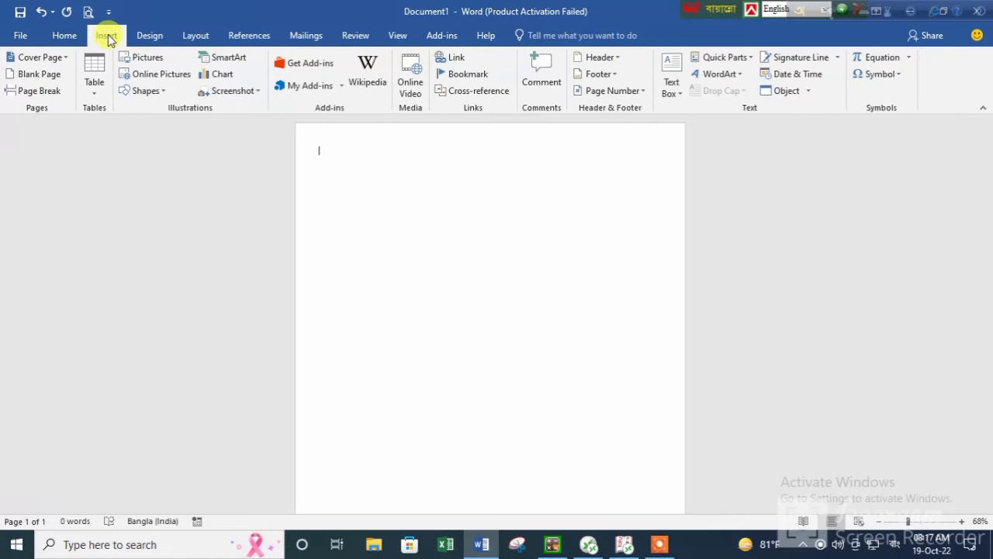
pyautogui.click(90, 94)
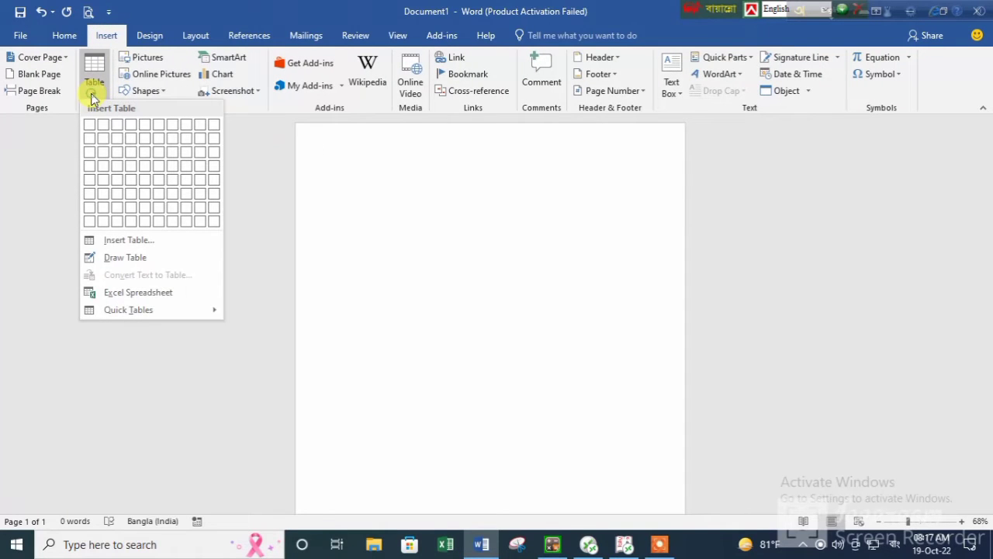
pyautogui.click(116, 247)
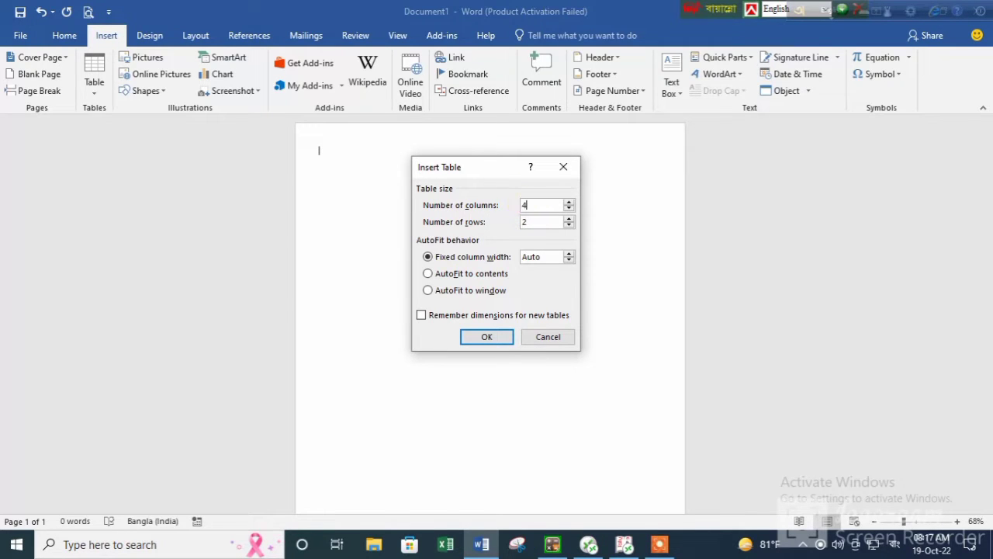
pyautogui.doubleClick(535, 221)
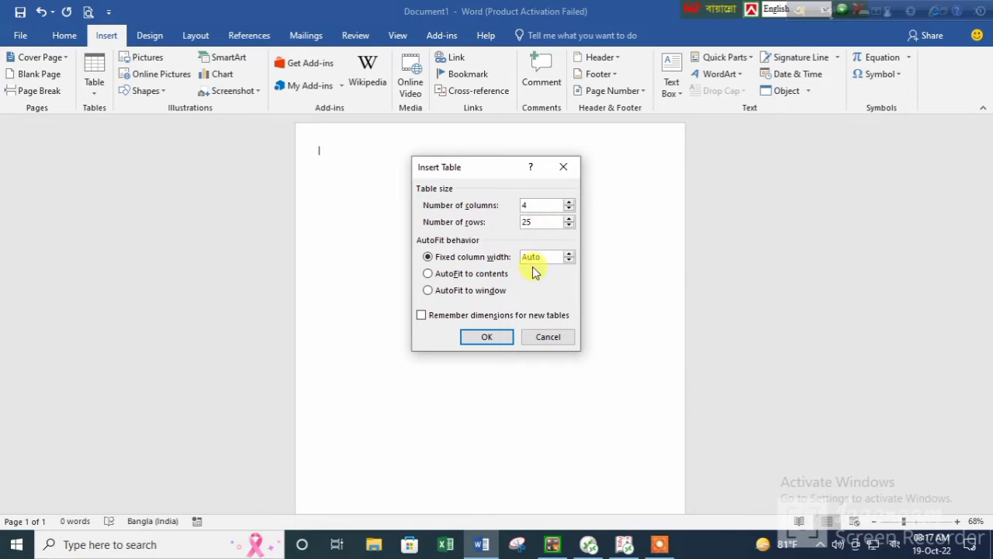
pyautogui.click(488, 336)
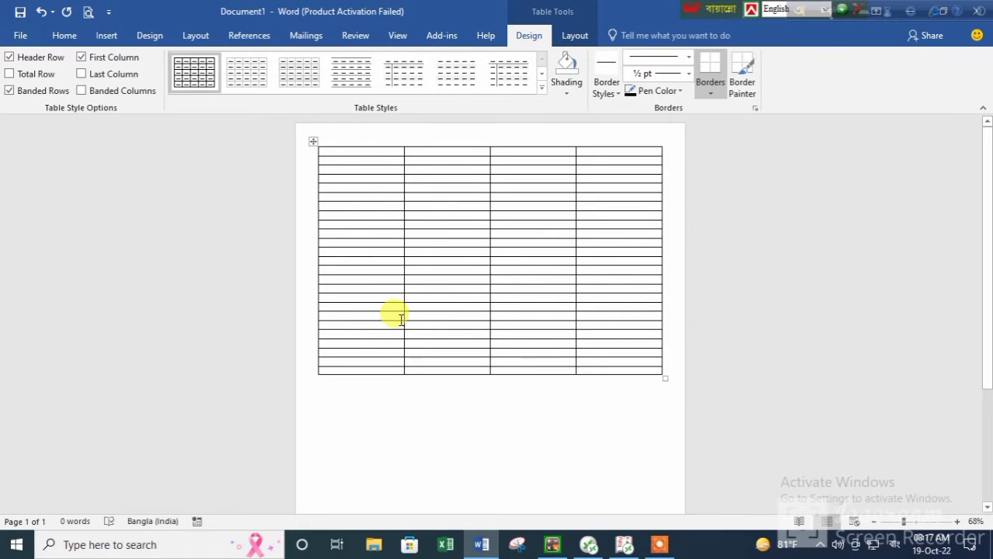
# Step: Set the table's first row height to 2.2" and its first column width to 1.7"
pyautogui.moveTo(905, 521)
pyautogui.mouseDown()
pyautogui.moveTo(925, 522)
pyautogui.moveTo(914, 522)
pyautogui.mouseUp()
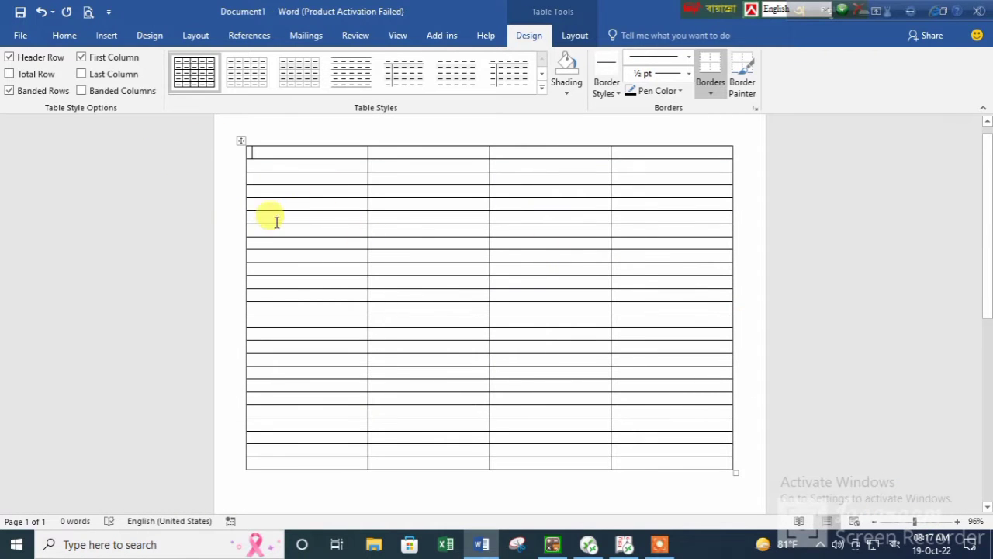
pyautogui.moveTo(239, 192)
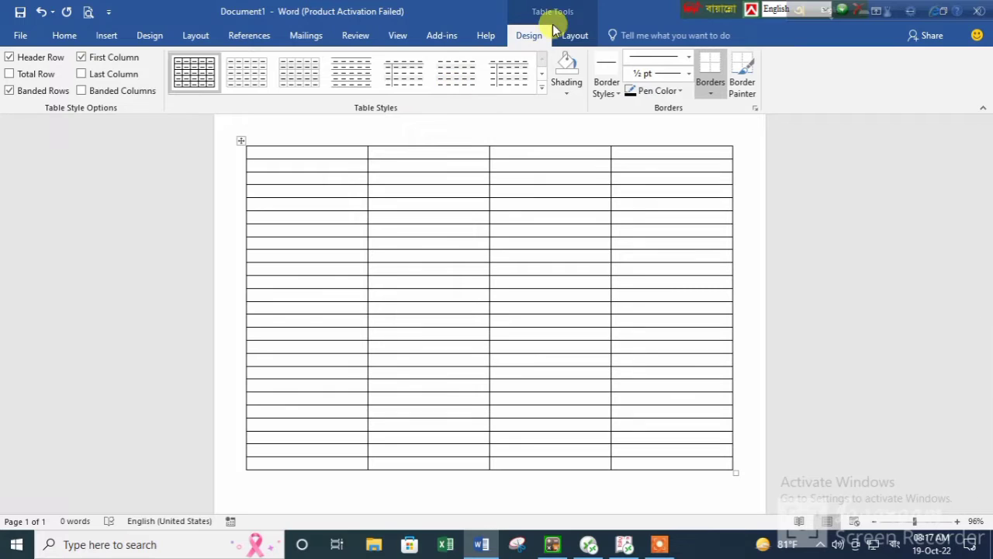
pyautogui.click(574, 36)
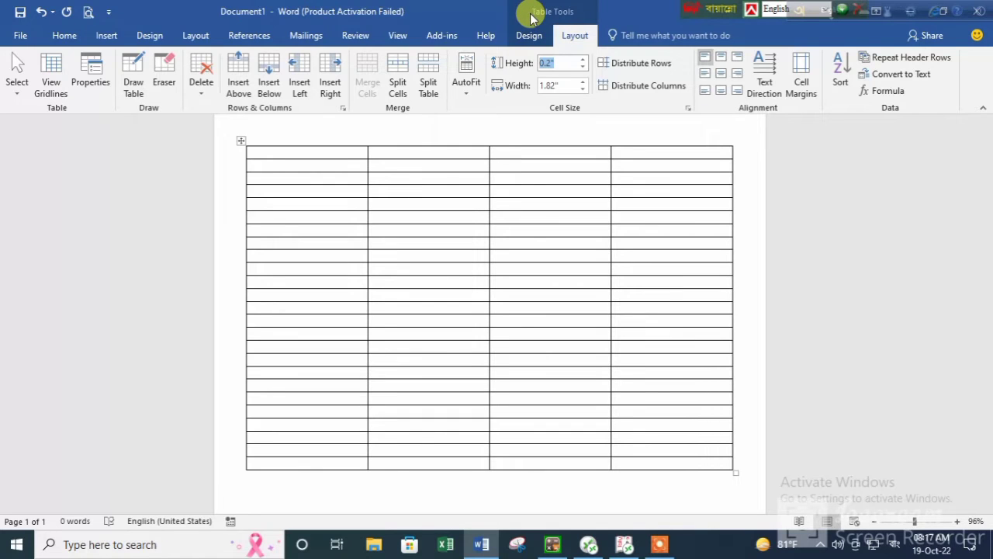
pyautogui.write('2')
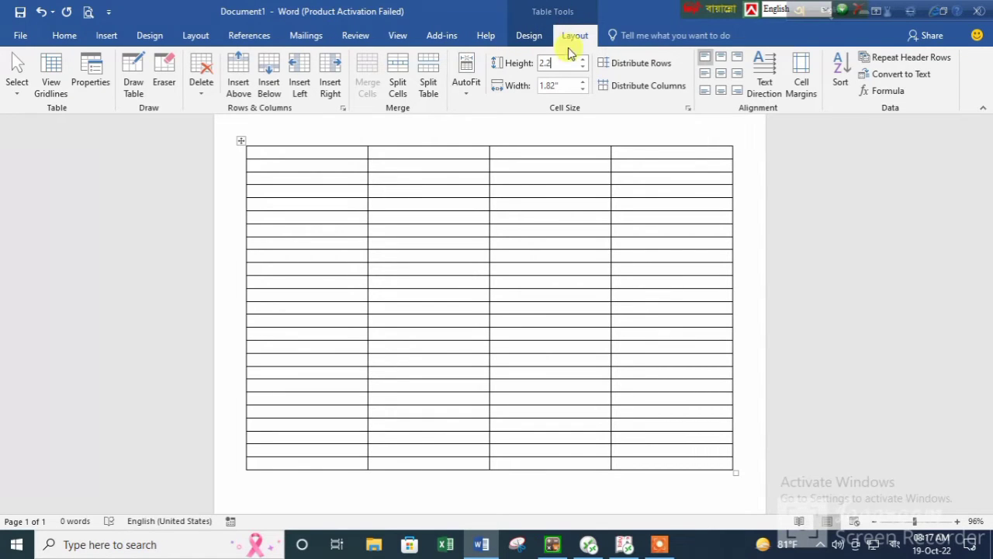
pyautogui.click(582, 90)
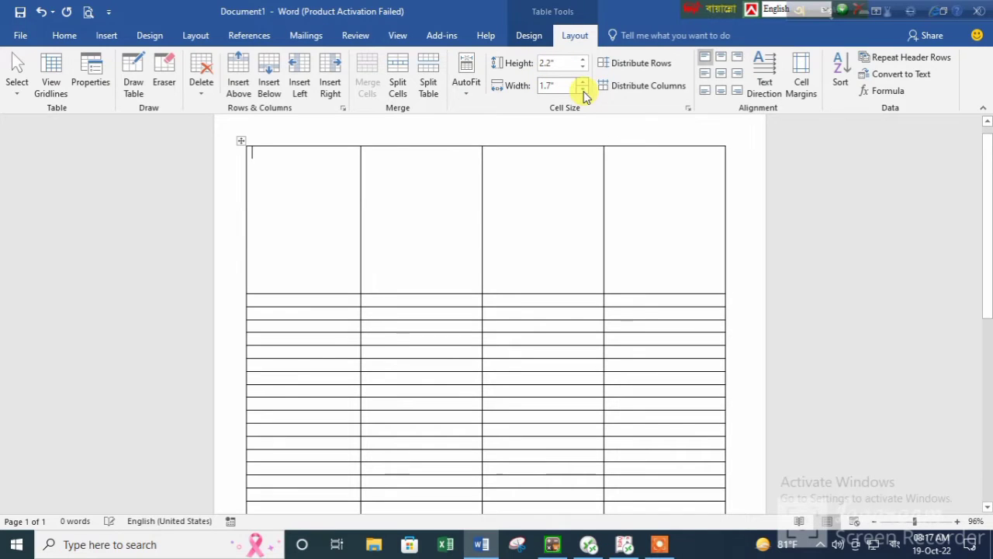
pyautogui.click(558, 86)
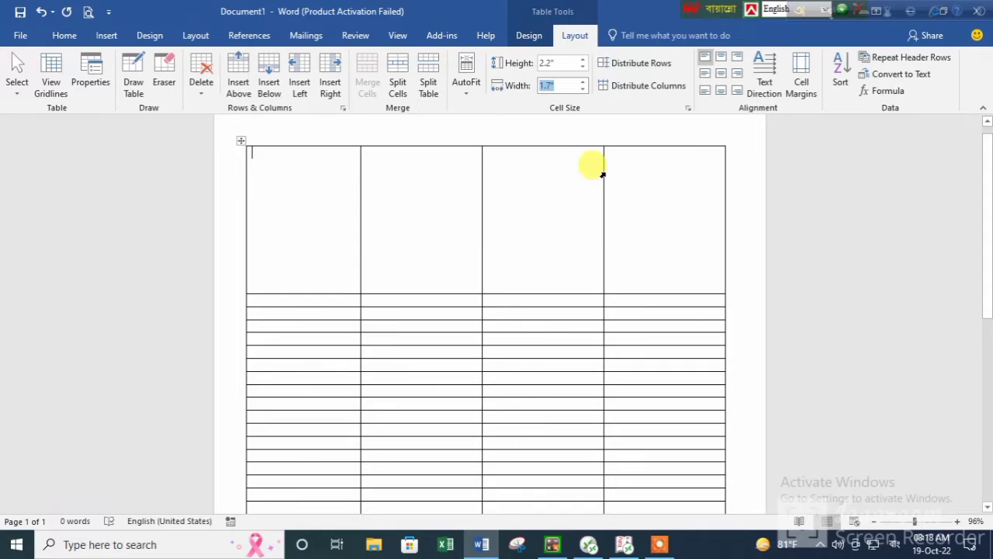
# Step: Select the whole table and set all cells to a height of 2.2" and a width of 1.7"
pyautogui.click(240, 140)
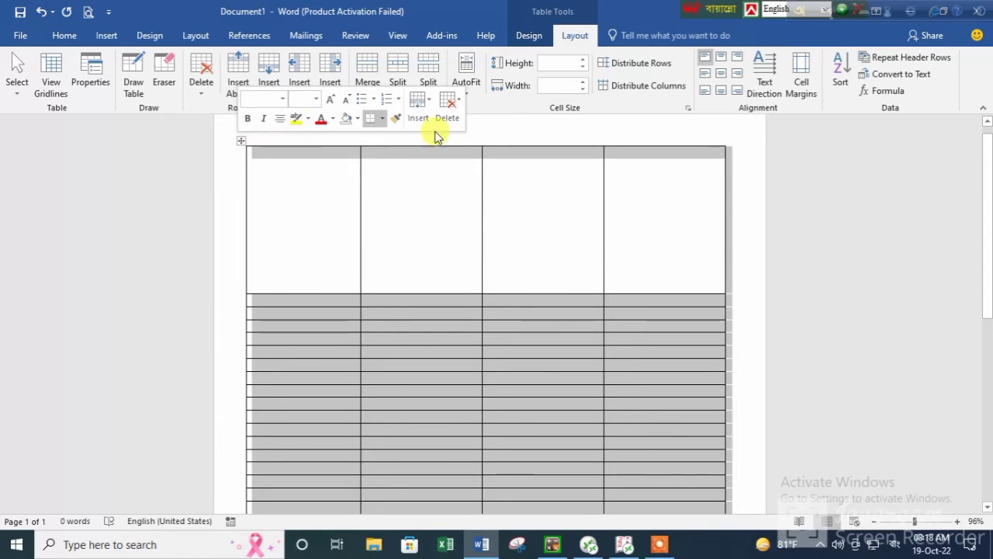
pyautogui.click(566, 64)
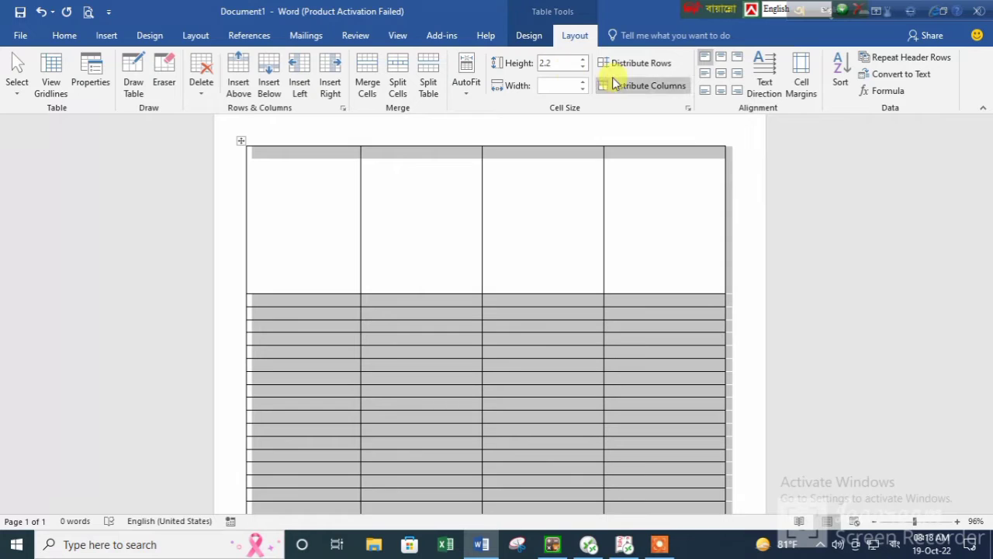
pyautogui.click(554, 90)
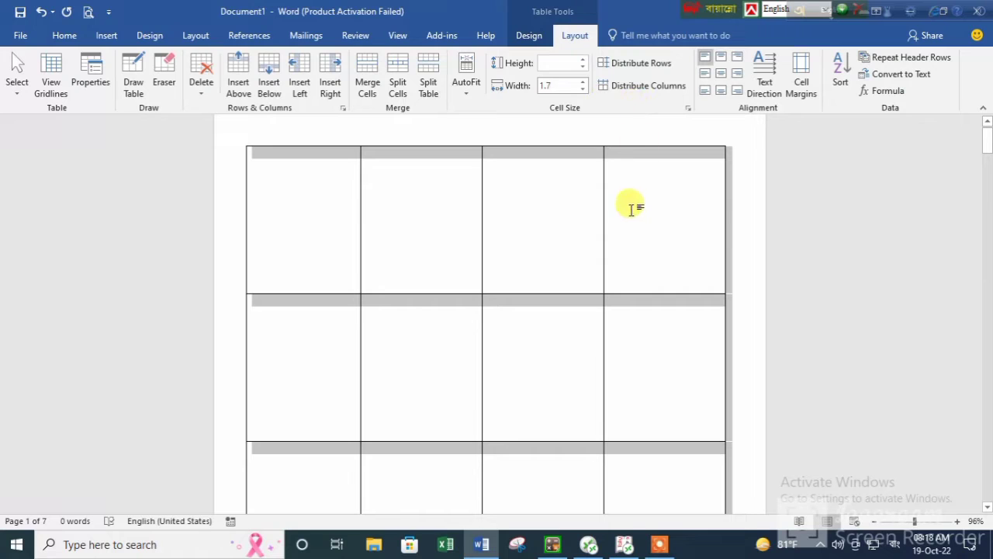
pyautogui.click(542, 238)
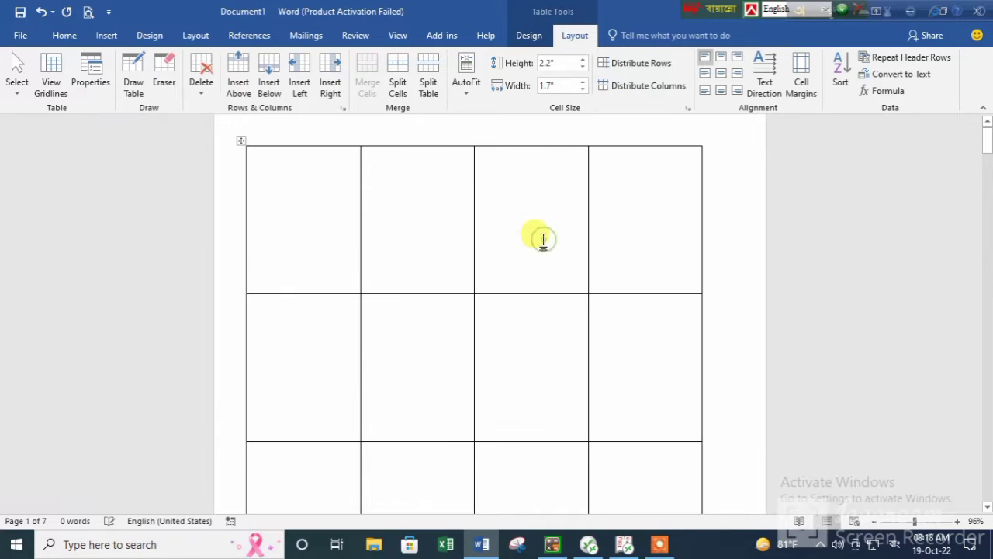
# Step: Examine how the resized table is laid out across the pages and view its table properties
pyautogui.scroll(-5, 625, 224)
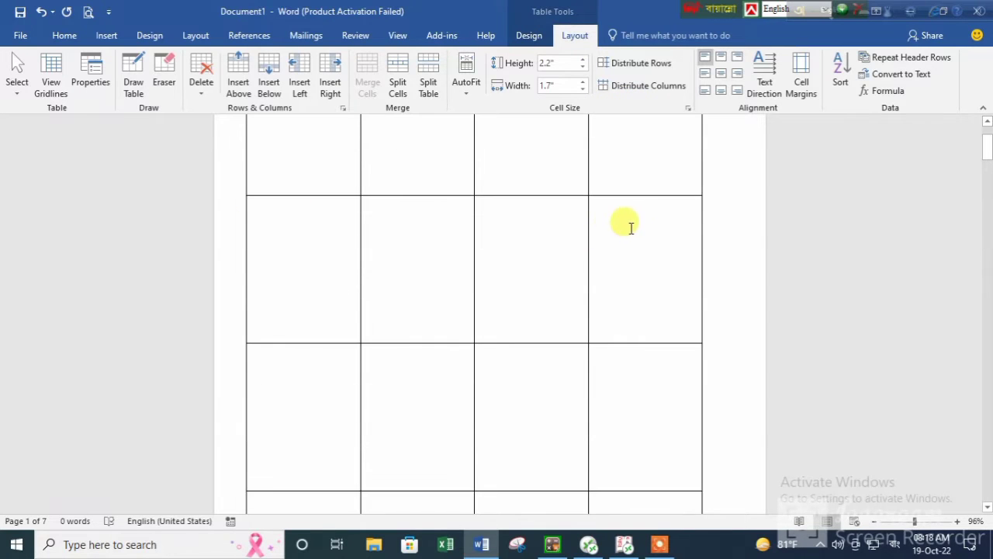
pyautogui.scroll(-3, 489, 235)
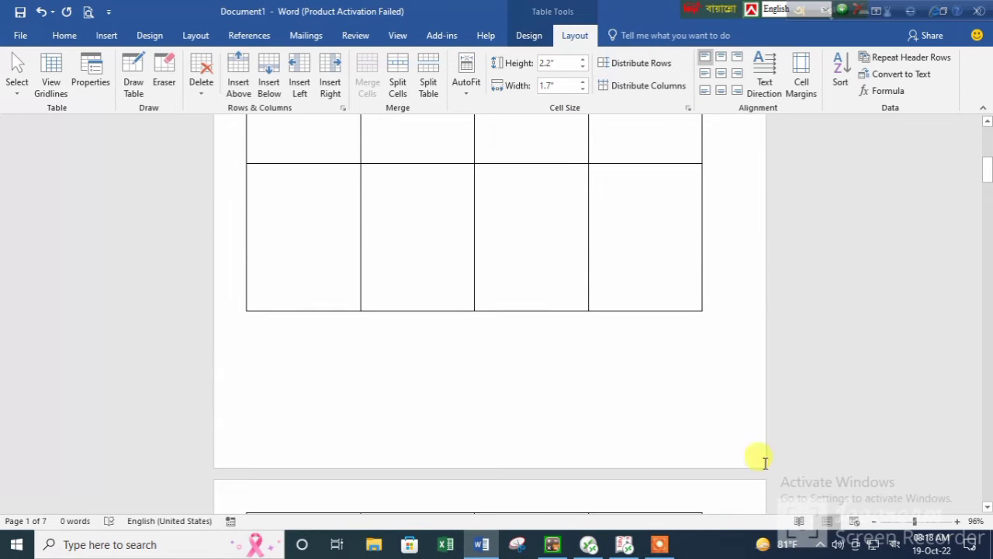
pyautogui.click(892, 521)
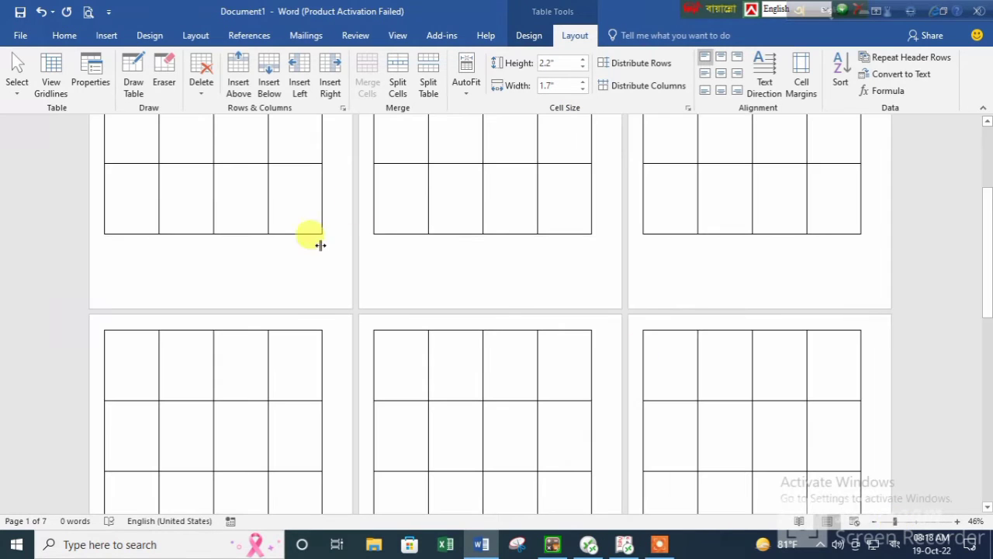
pyautogui.scroll(5, 526, 301)
pyautogui.scroll(-1, 740, 282)
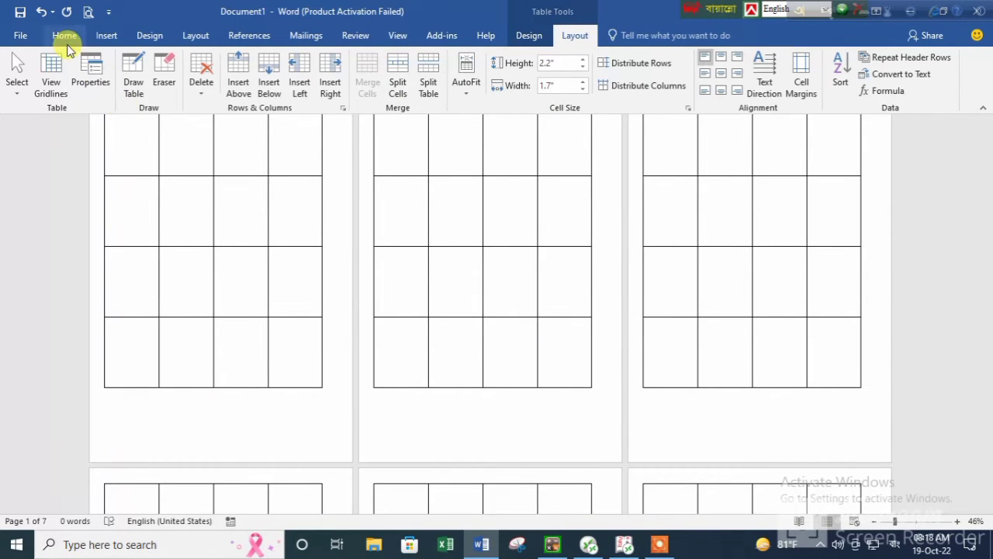
pyautogui.scroll(2, 224, 178)
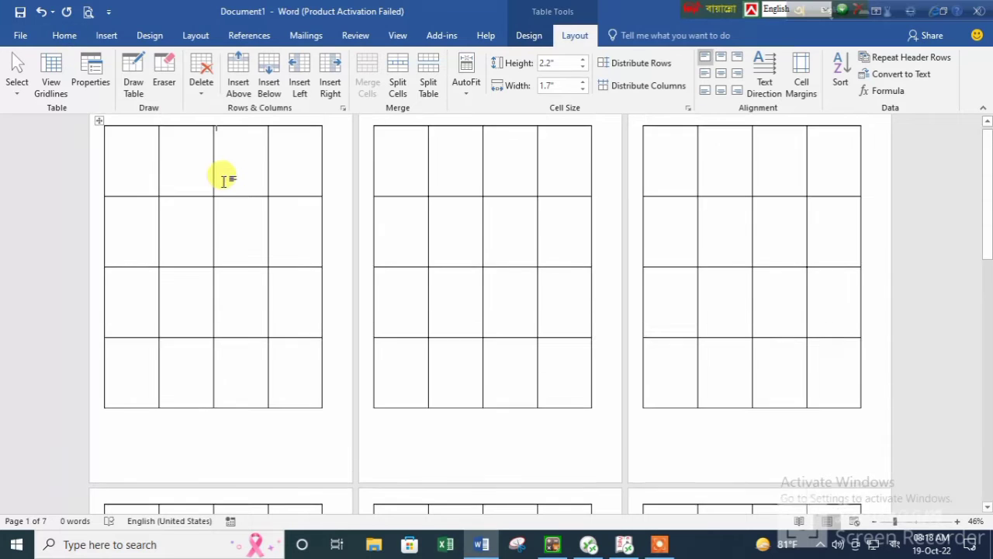
pyautogui.click(87, 92)
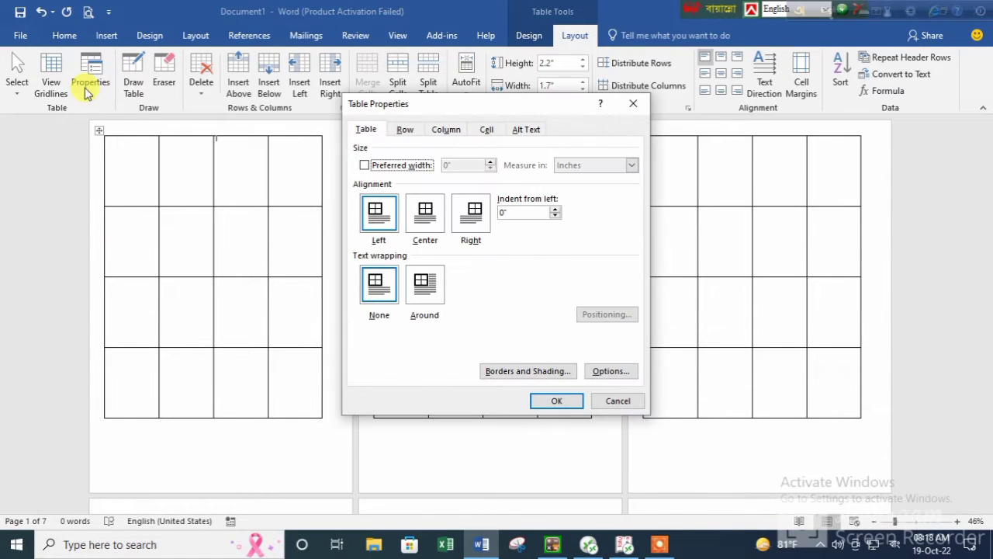
pyautogui.click(633, 103)
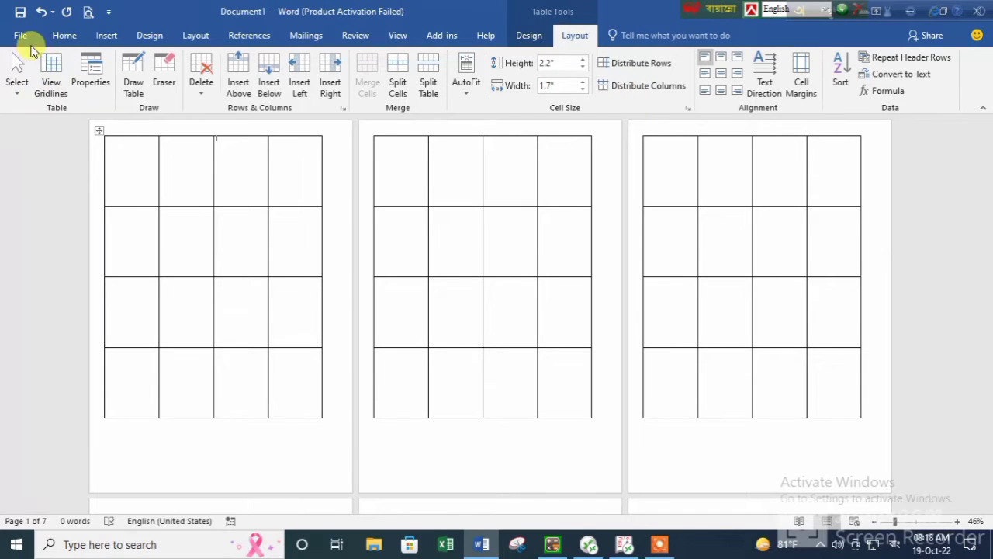
# Step: Set the document's top and bottom page margins to 0.3"
pyautogui.click(62, 35)
pyautogui.click(194, 36)
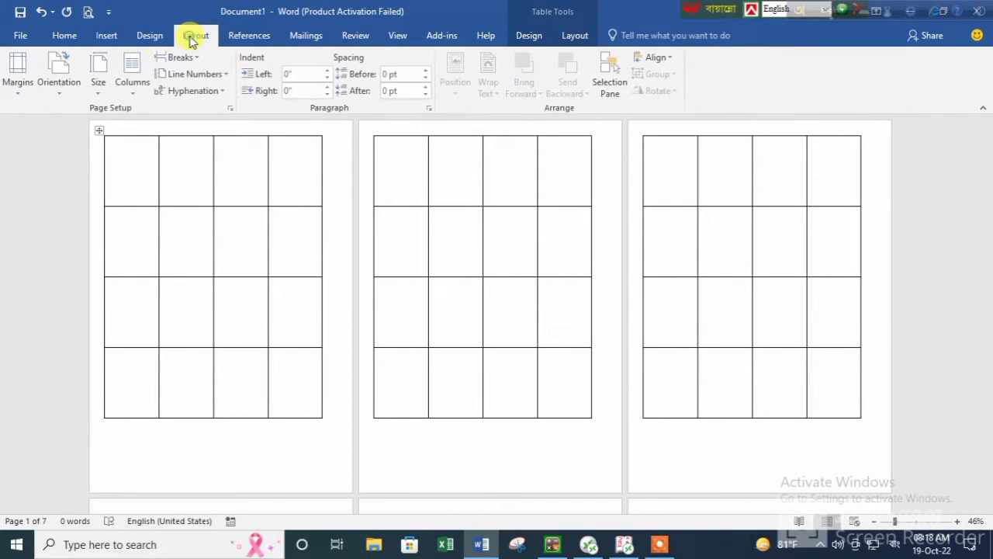
pyautogui.click(22, 87)
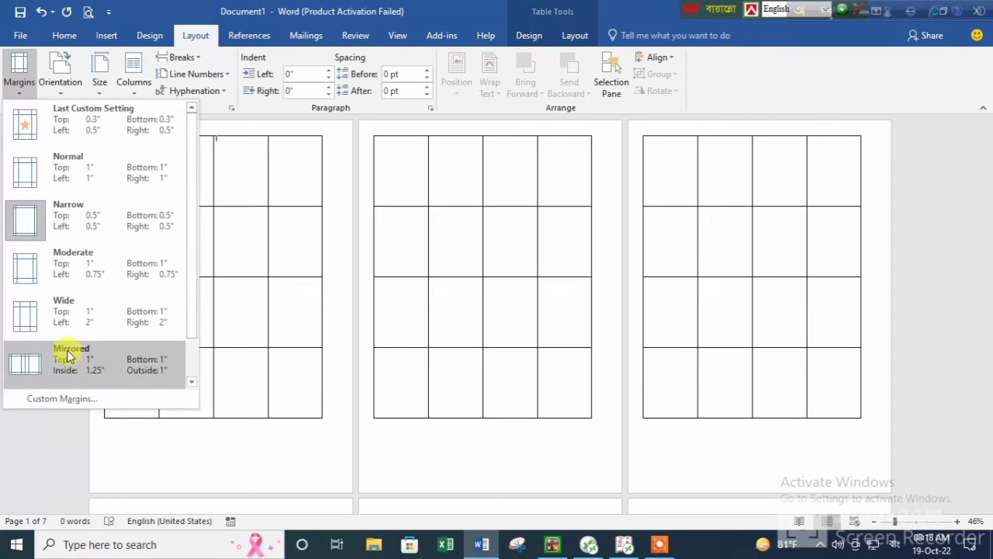
pyautogui.click(51, 398)
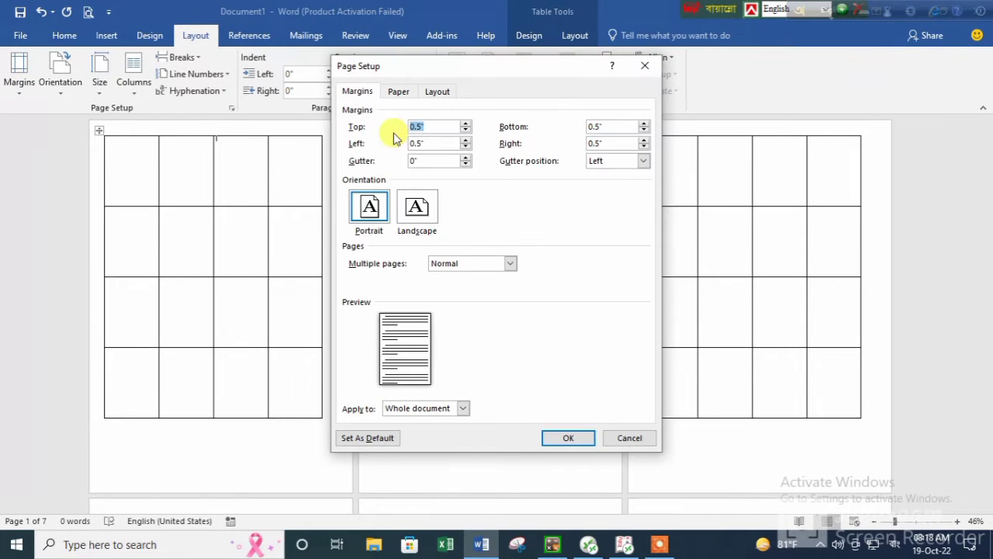
pyautogui.click(466, 132)
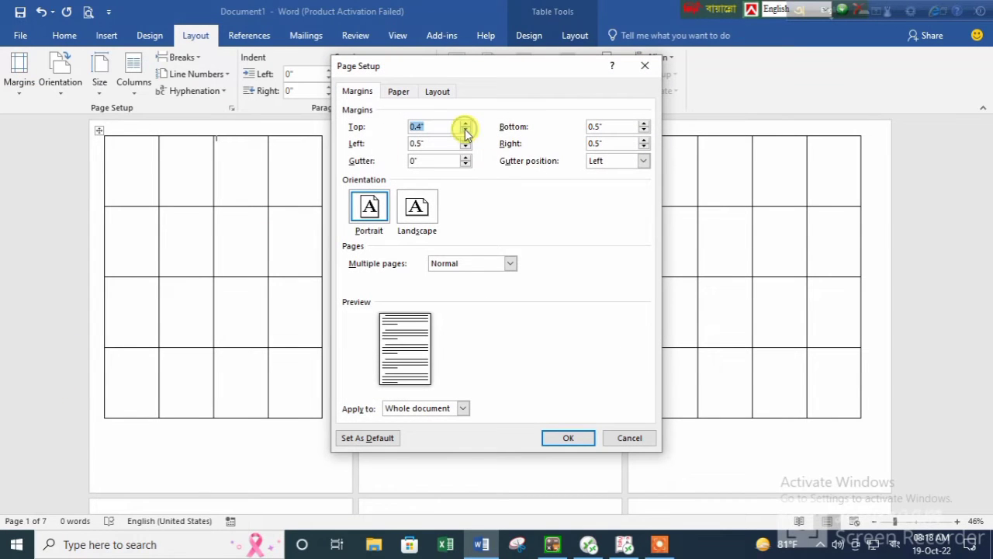
pyautogui.click(643, 130)
pyautogui.click(643, 130)
pyautogui.click(567, 437)
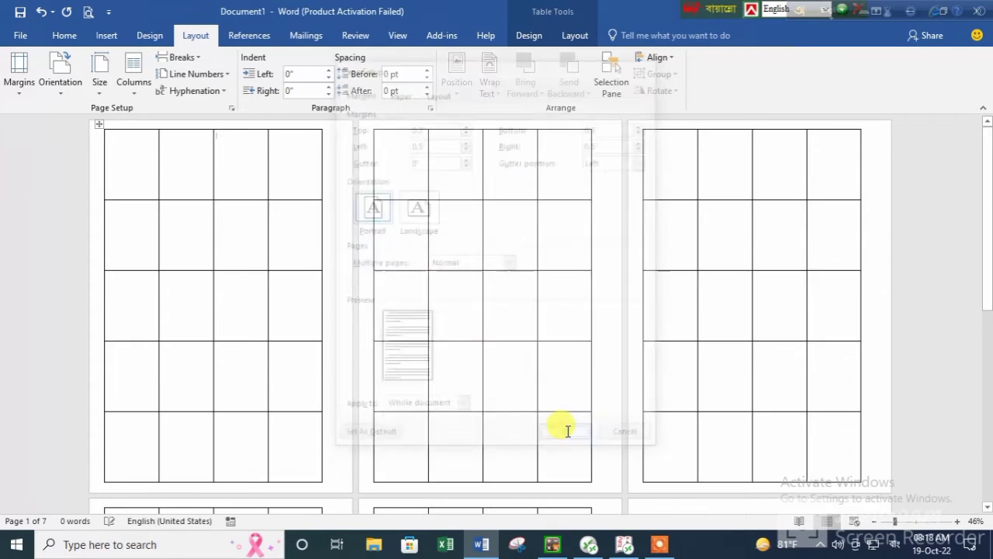
pyautogui.scroll(-1, 468, 349)
pyautogui.scroll(-1, 468, 350)
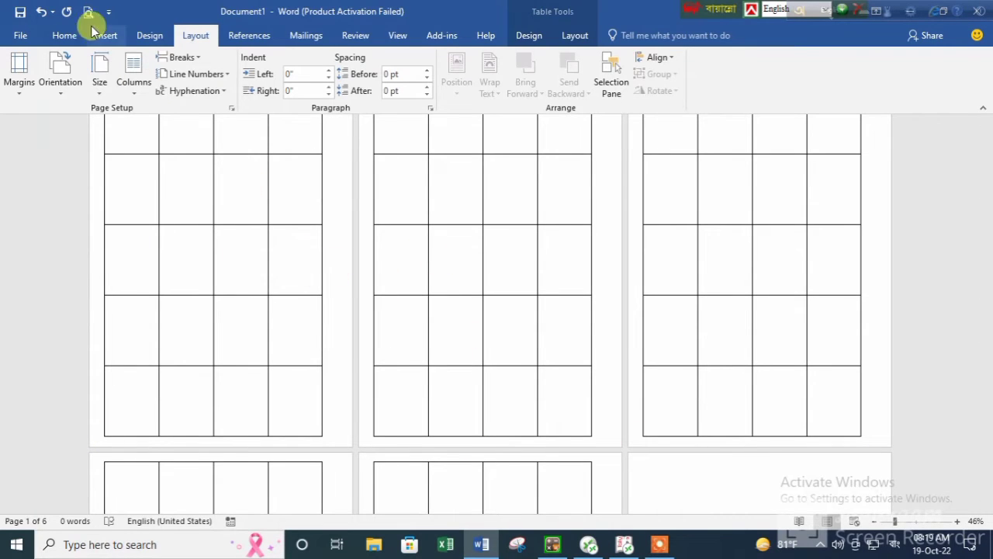
# Step: Center the table horizontally on the page through its table properties
pyautogui.click(579, 37)
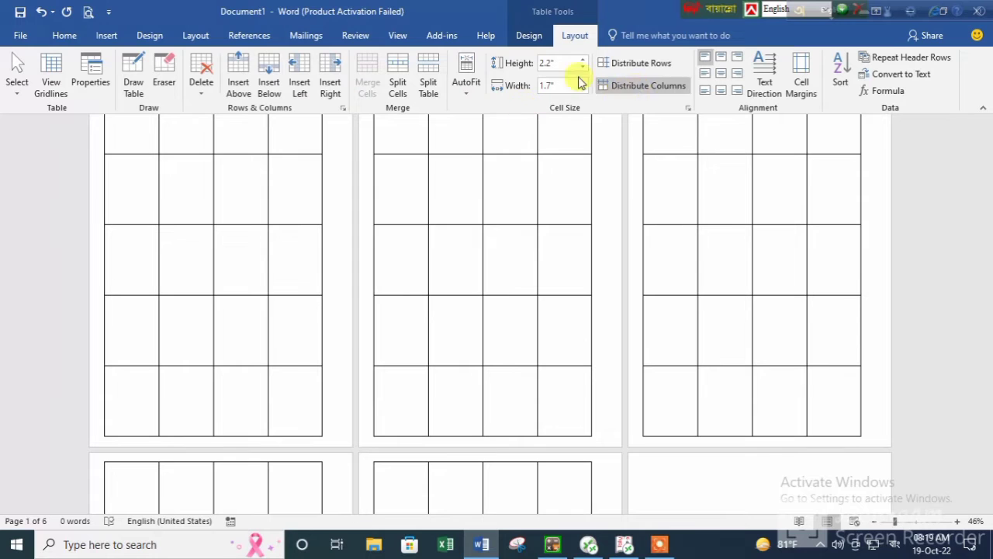
pyautogui.click(93, 74)
pyautogui.click(419, 221)
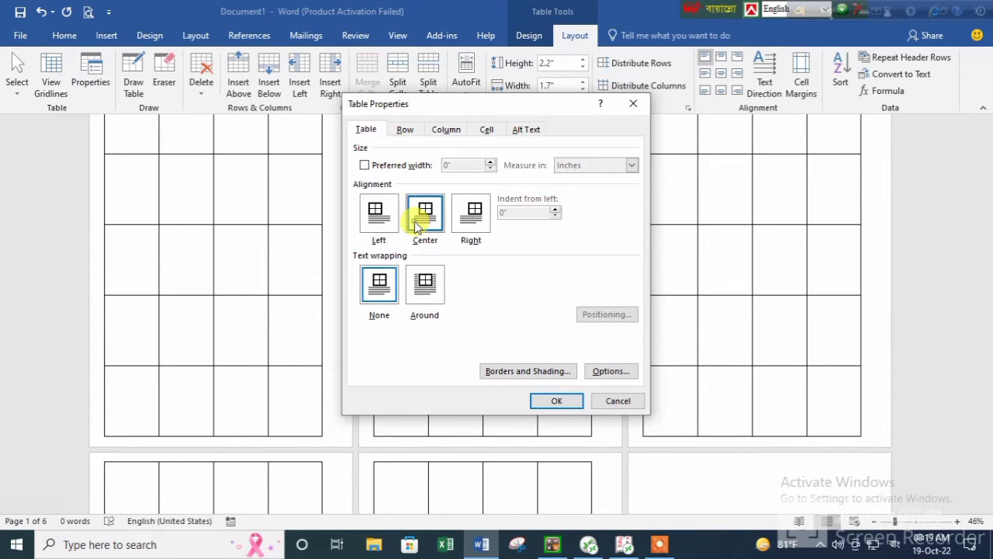
pyautogui.click(556, 400)
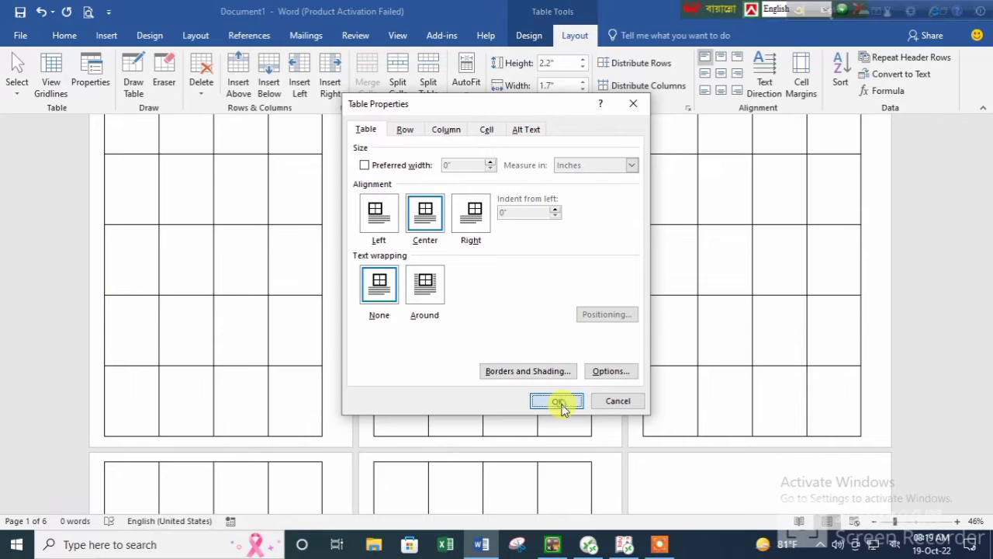
# Step: Examine how the centered table's rows are distributed across all the pages
pyautogui.scroll(-2, 620, 326)
pyautogui.scroll(-8, 580, 324)
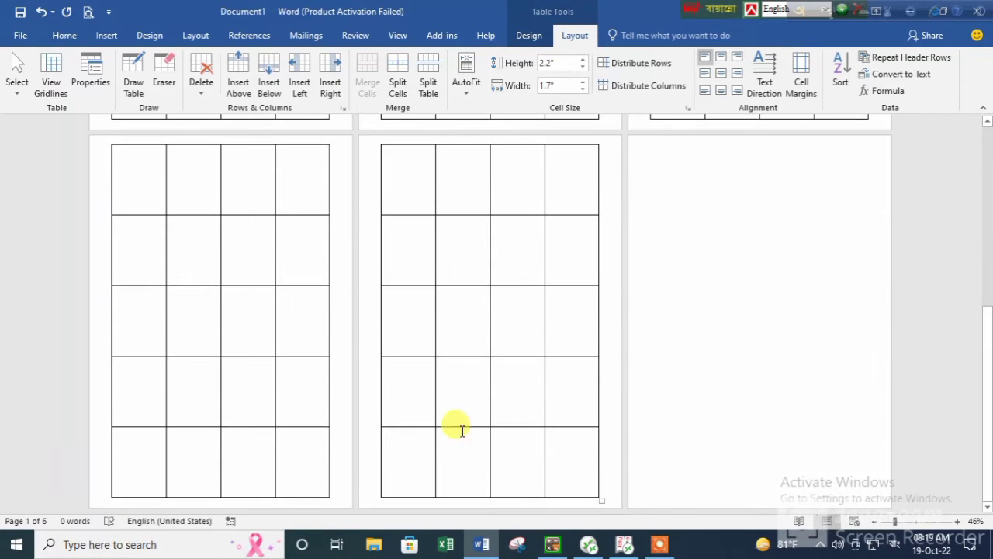
pyautogui.scroll(1, 458, 345)
pyautogui.scroll(6, 459, 345)
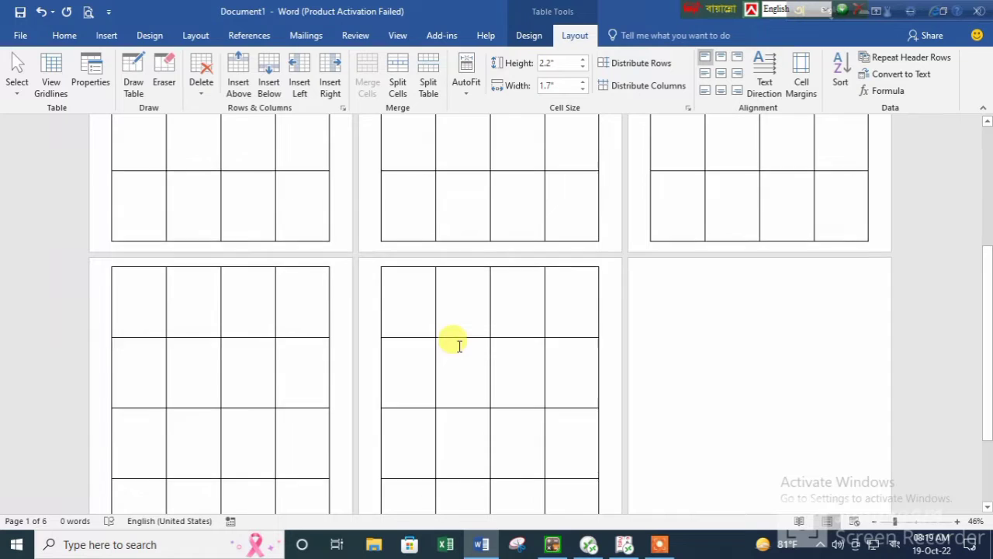
pyautogui.scroll(1, 396, 324)
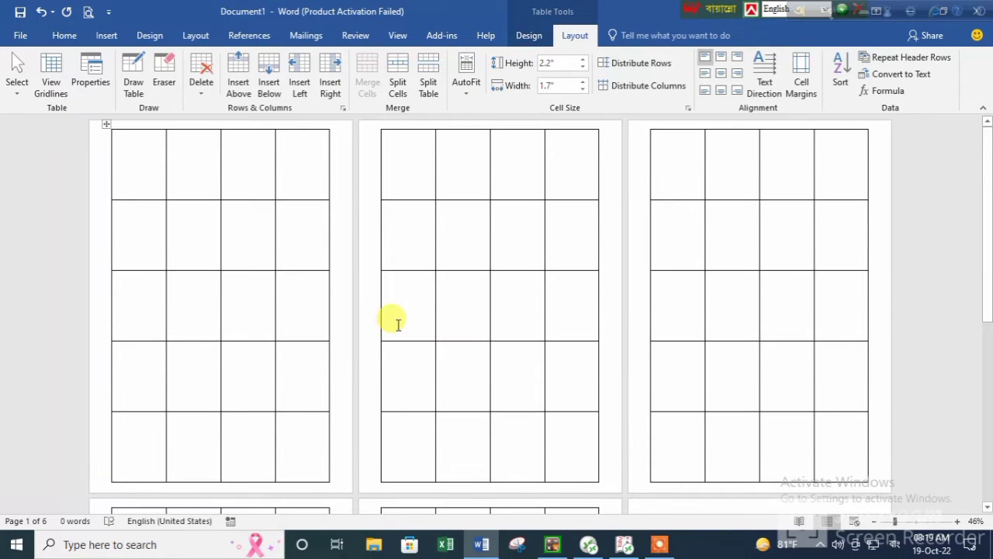
pyautogui.scroll(-8, 402, 325)
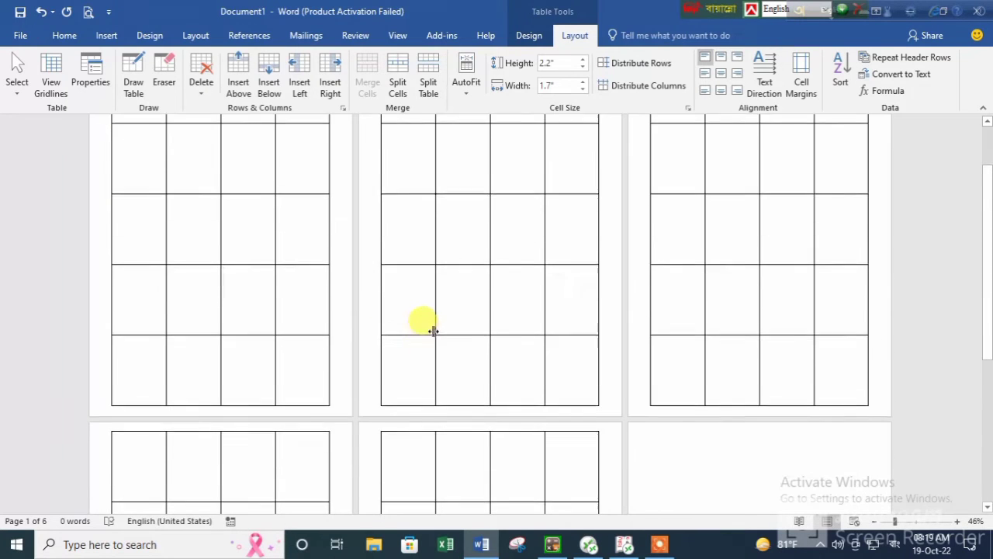
pyautogui.scroll(-2, 465, 339)
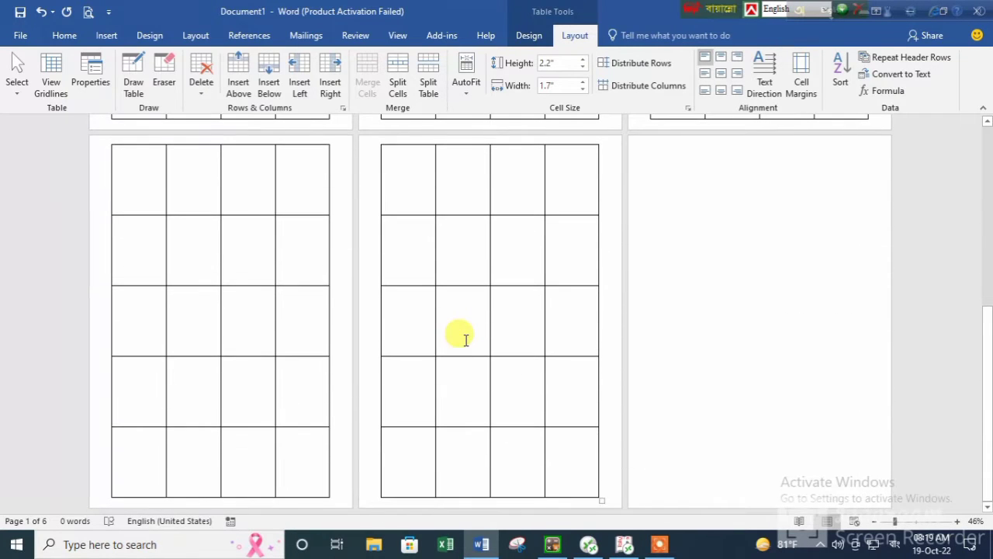
pyautogui.scroll(3, 470, 255)
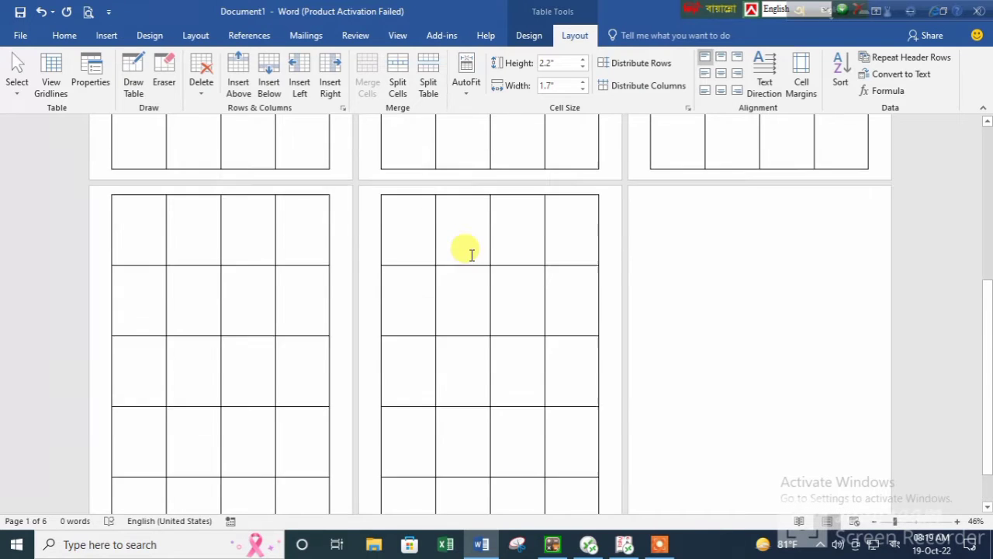
pyautogui.scroll(6, 456, 276)
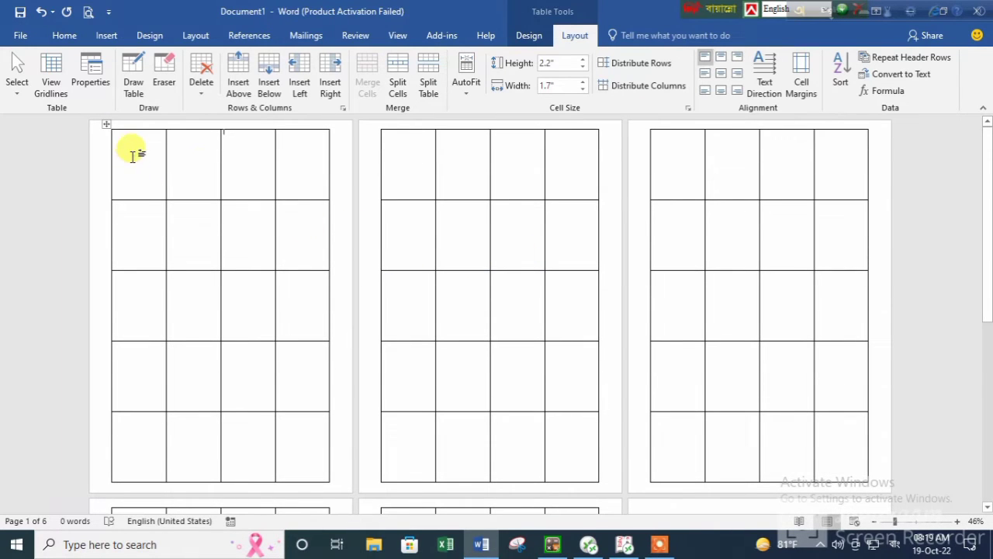
# Step: Insert the picture 19-Formal-Men-Fashion-600x600 from the Downloads folder into the table's first cell
pyautogui.click(906, 521)
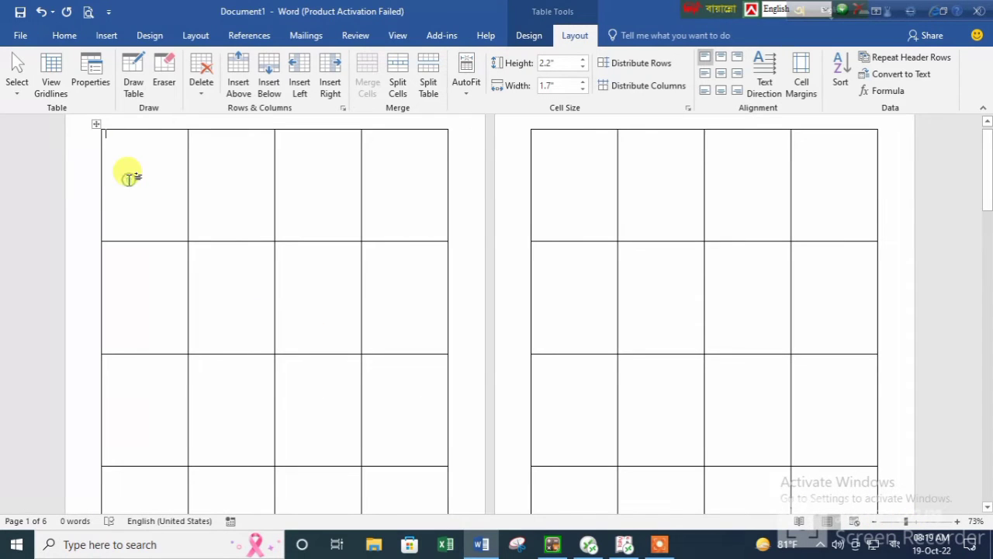
pyautogui.click(66, 37)
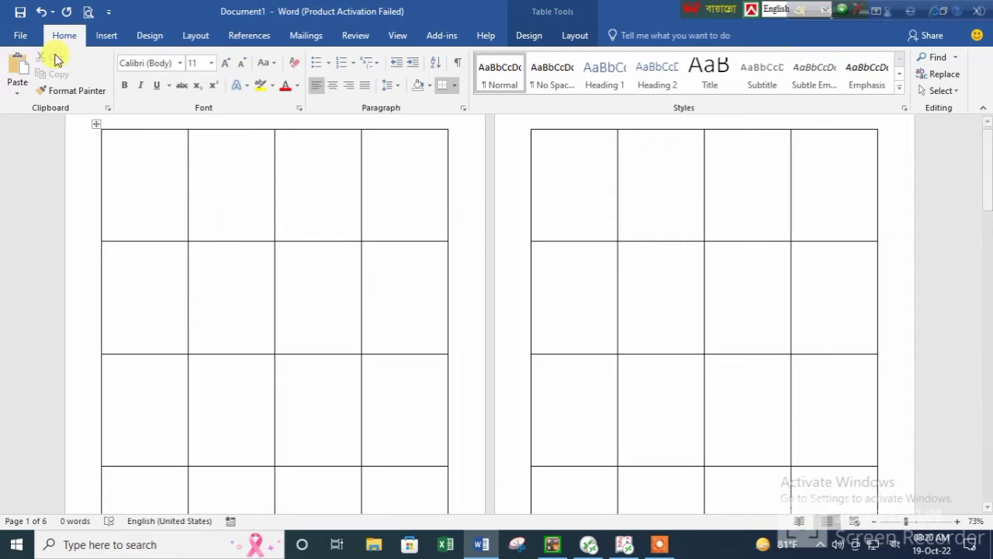
pyautogui.click(108, 39)
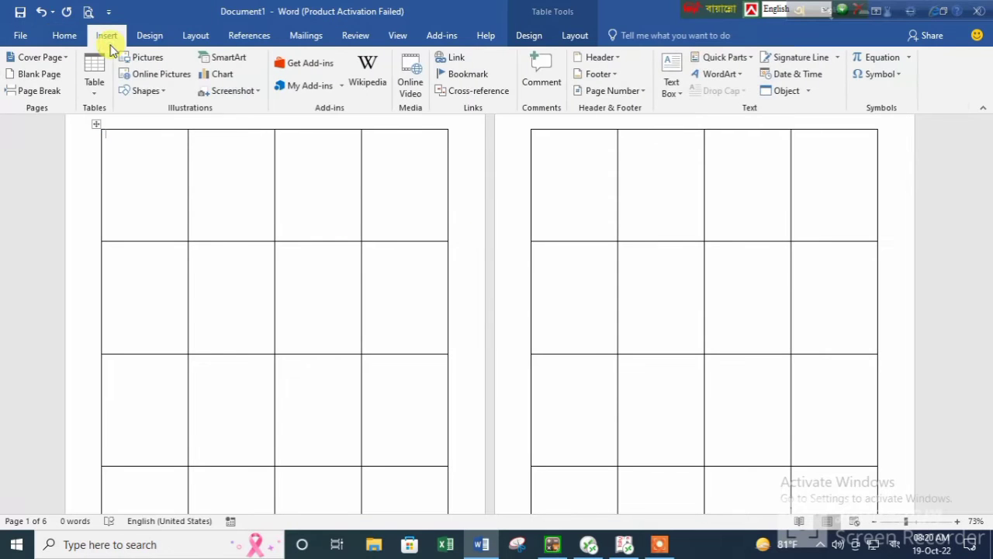
pyautogui.click(163, 59)
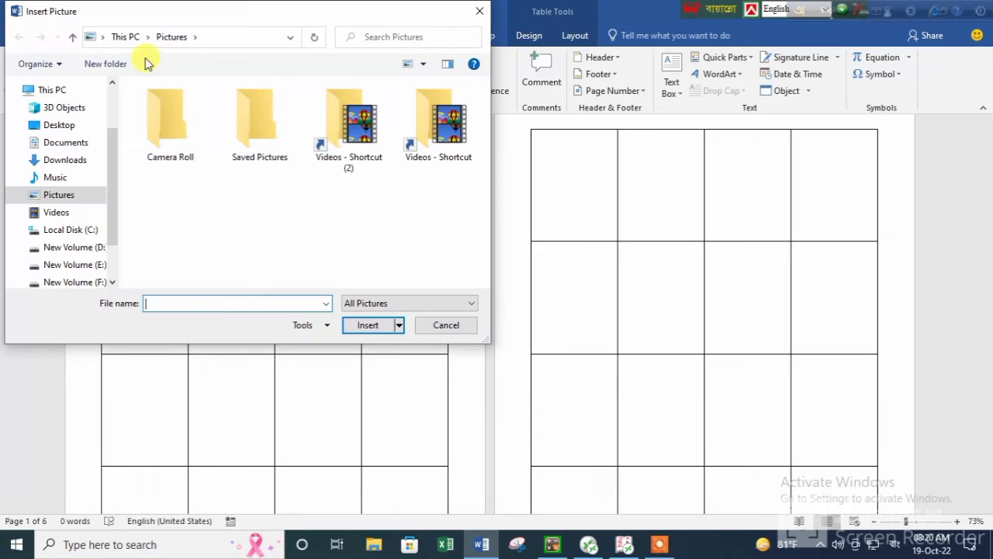
pyautogui.click(77, 160)
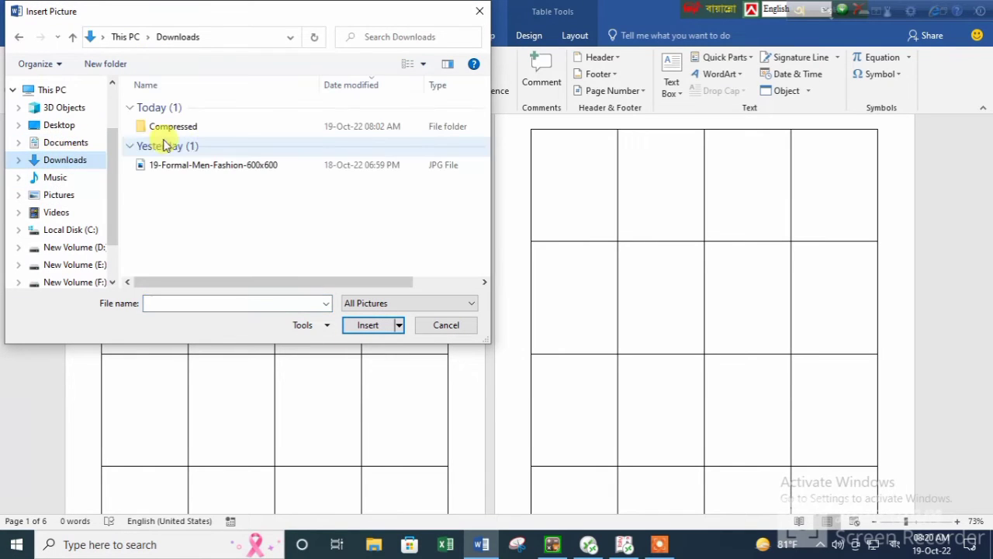
pyautogui.click(167, 167)
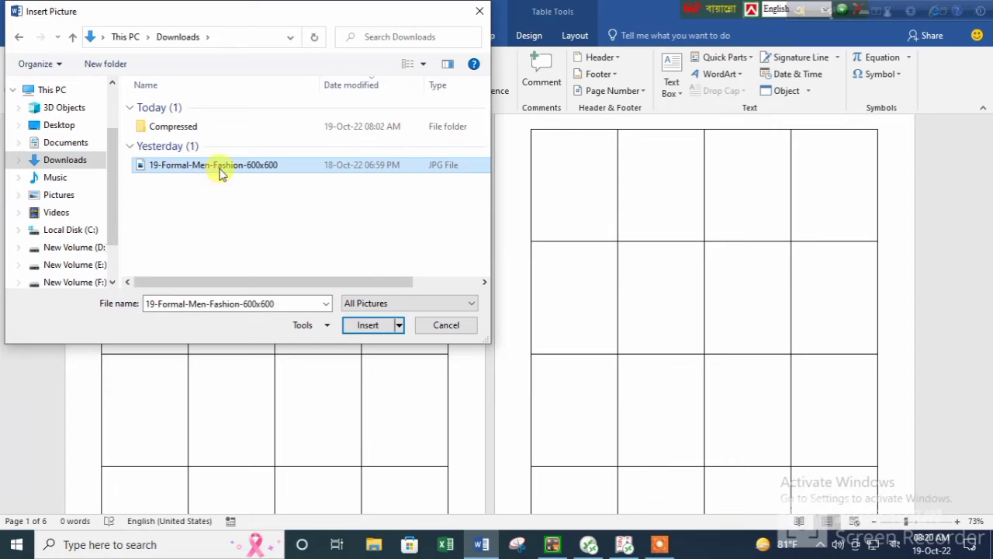
pyautogui.click(371, 325)
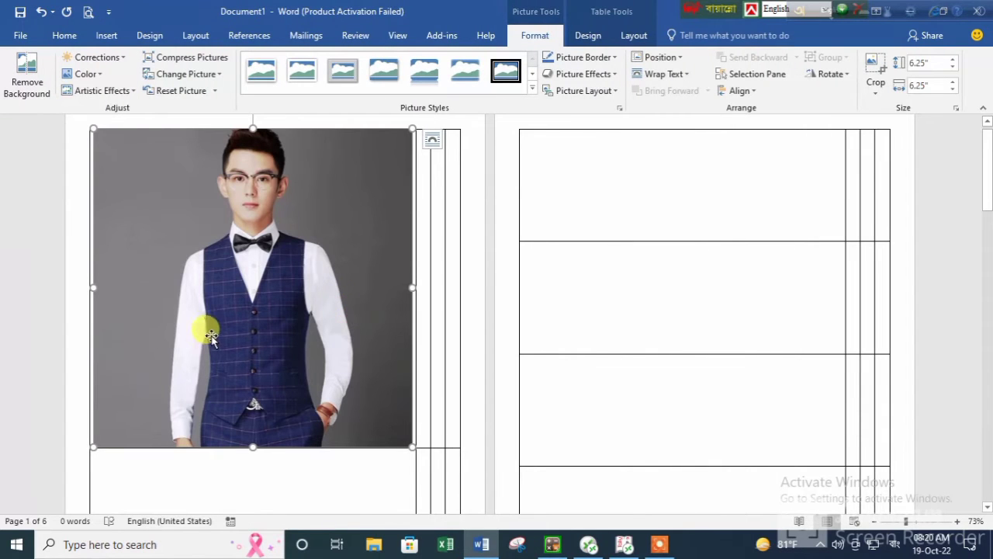
# Step: Set the picture's text wrapping to In Front of Text and shrink it to about 2.77" square at the table's upper-left corner
pyautogui.click(681, 76)
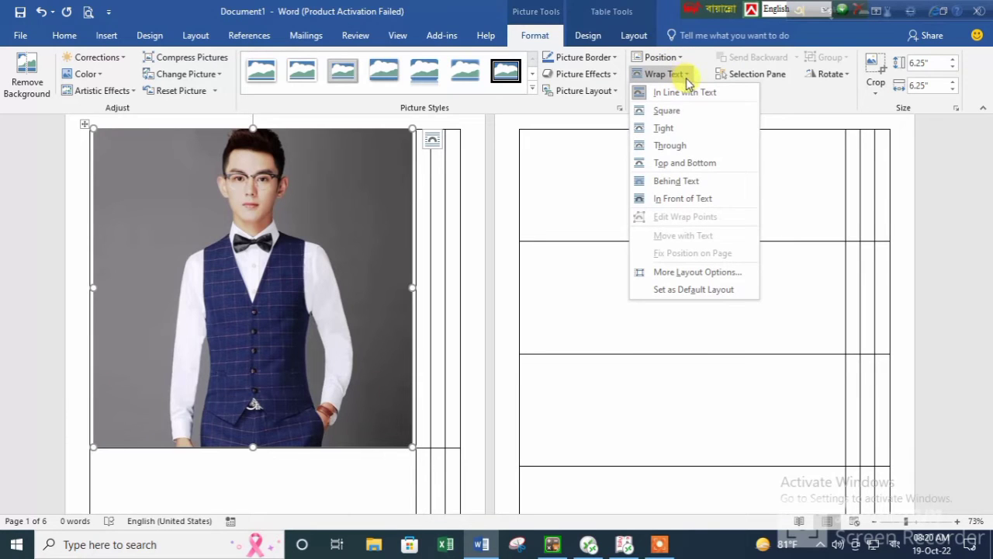
pyautogui.click(690, 200)
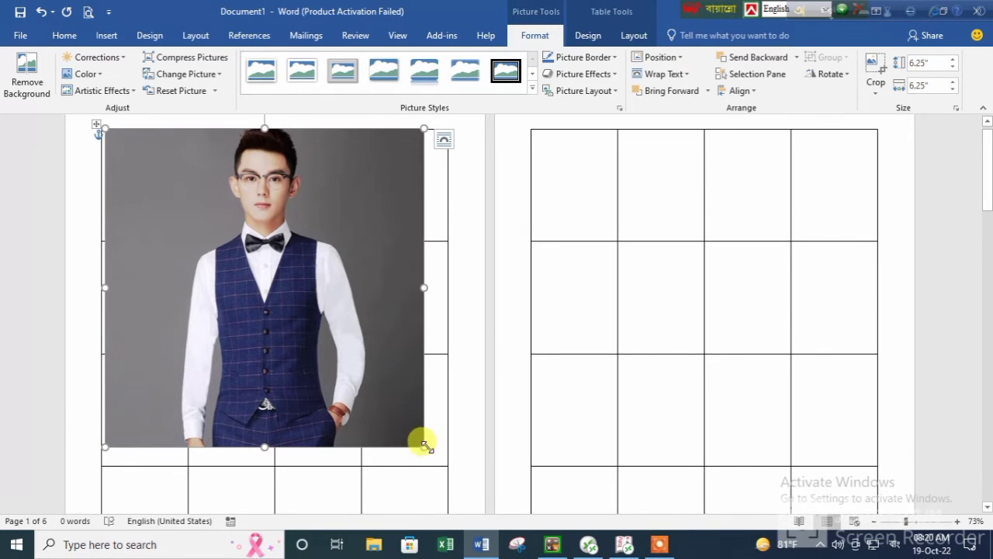
pyautogui.moveTo(424, 444); pyautogui.dragTo(247, 270)
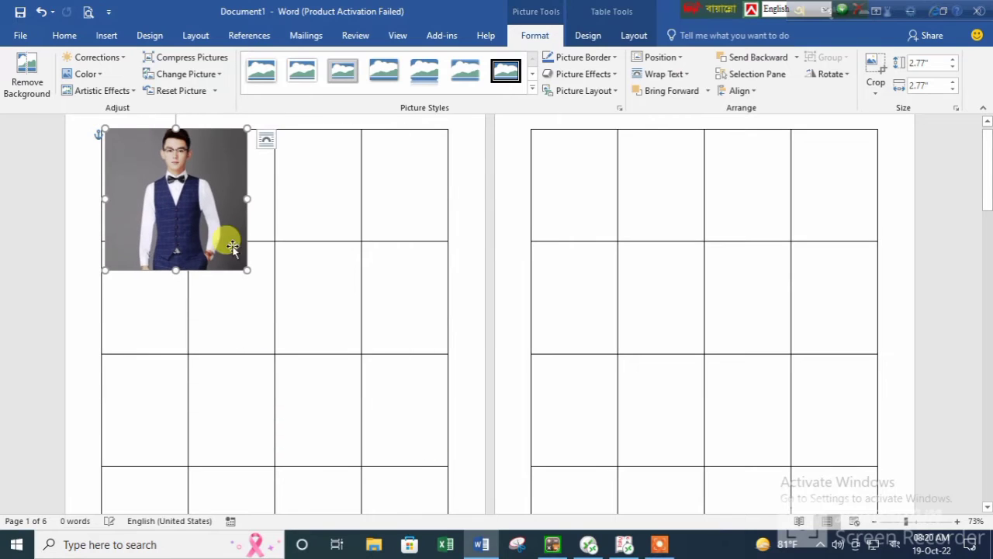
pyautogui.moveTo(209, 229)
pyautogui.mouseDown()
pyautogui.moveTo(197, 228)
pyautogui.moveTo(205, 241)
pyautogui.moveTo(206, 228)
pyautogui.mouseUp()
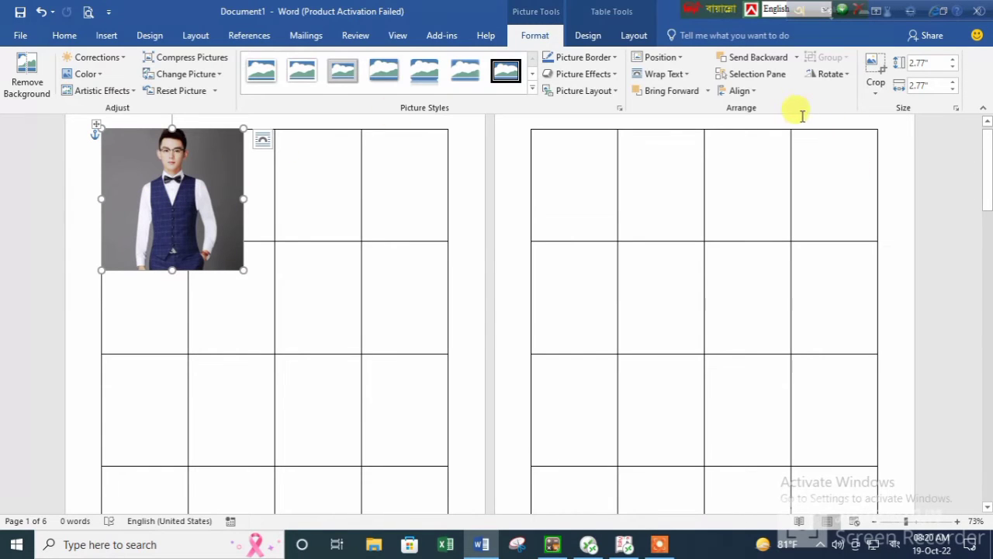
# Step: Crop the picture to about 2" by 2" around the man's upper body and align it with the first cell's upper-left corner
pyautogui.click(875, 89)
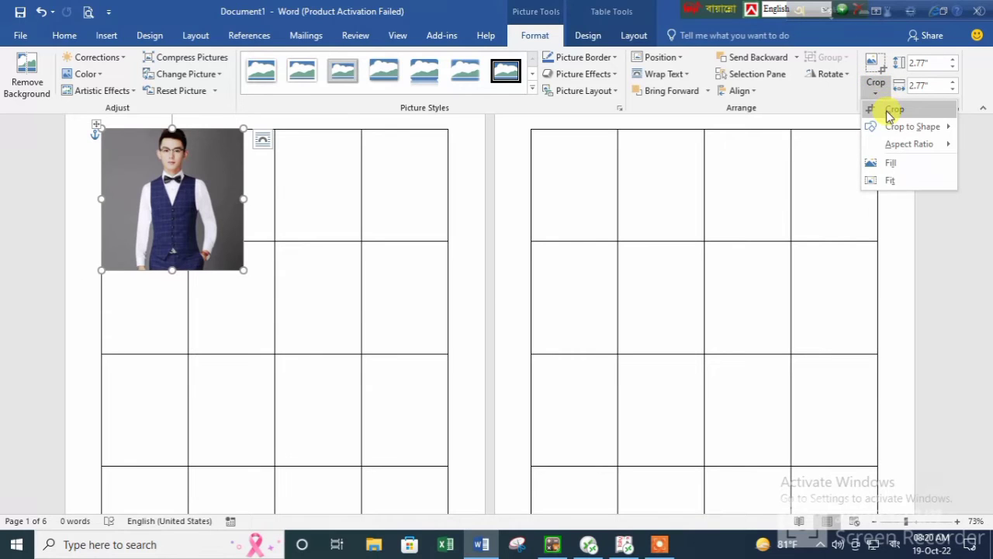
pyautogui.click(892, 110)
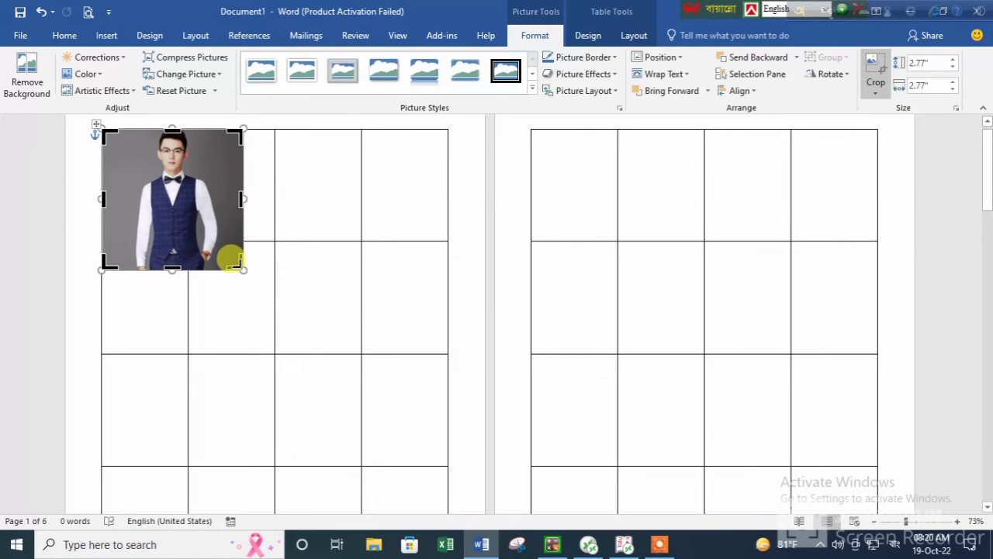
pyautogui.moveTo(236, 260); pyautogui.dragTo(227, 233)
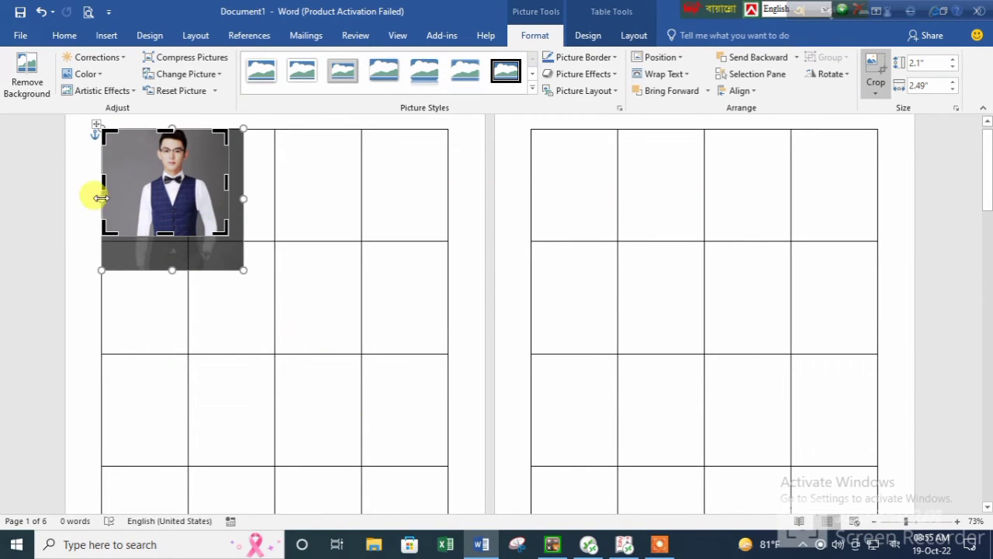
pyautogui.moveTo(101, 198); pyautogui.dragTo(112, 180)
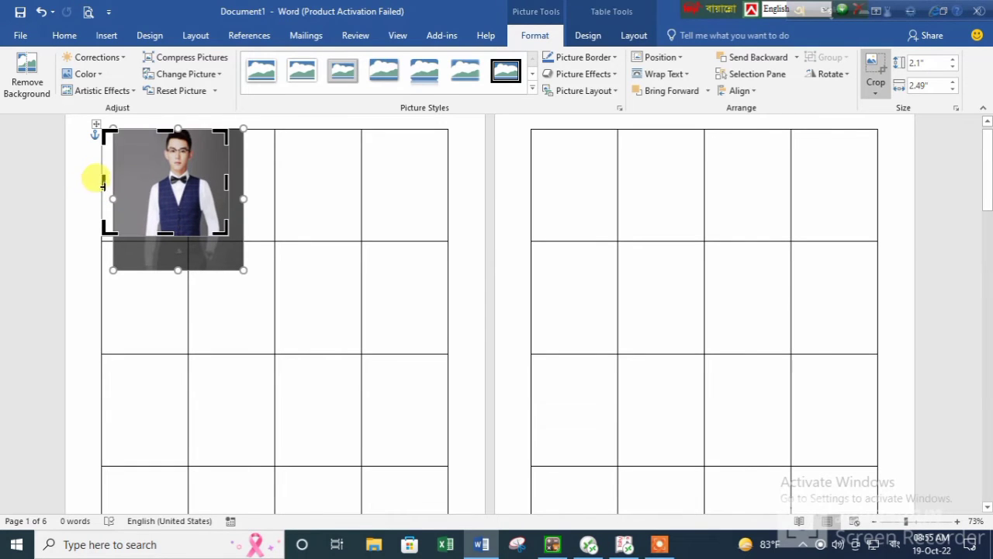
pyautogui.moveTo(103, 180); pyautogui.dragTo(126, 178)
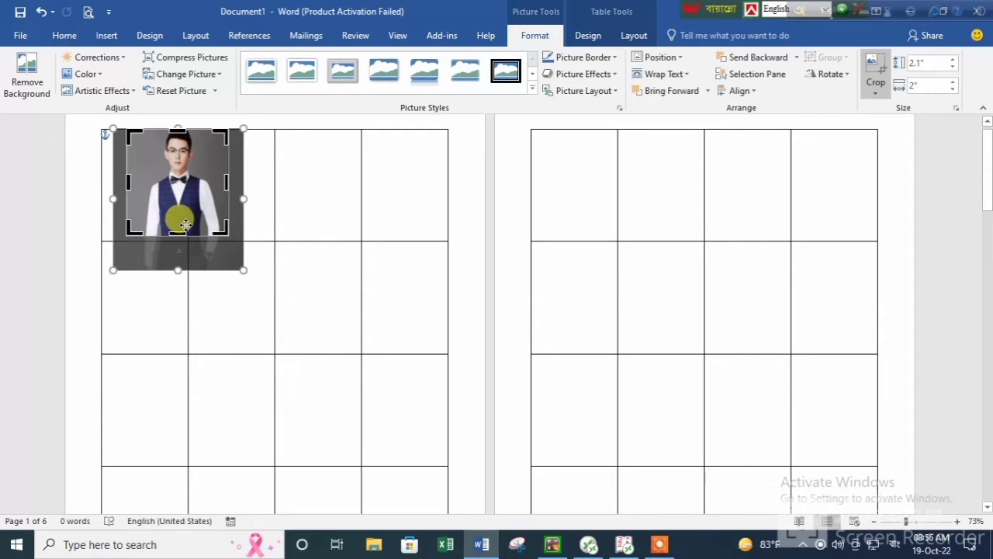
pyautogui.moveTo(180, 232); pyautogui.dragTo(183, 226)
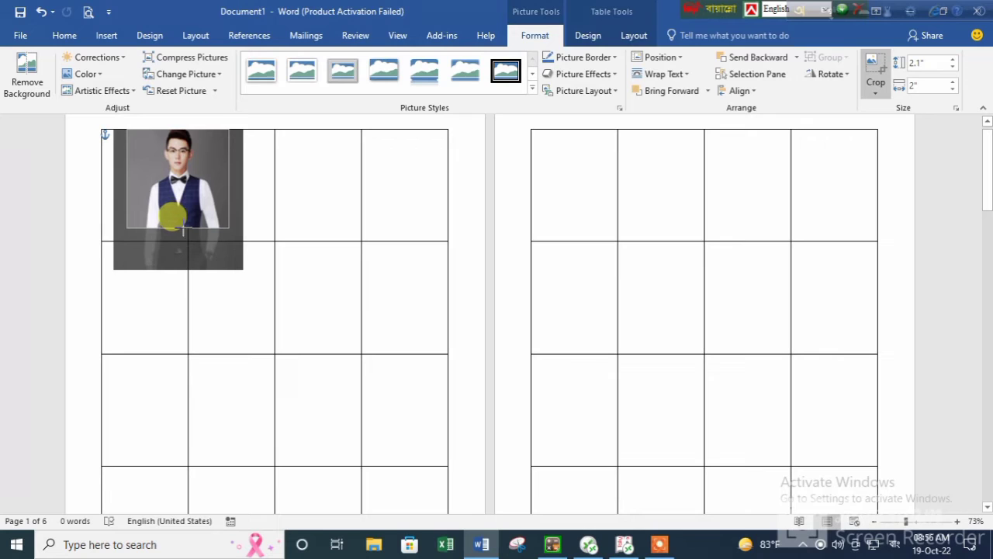
pyautogui.moveTo(177, 225); pyautogui.dragTo(177, 228)
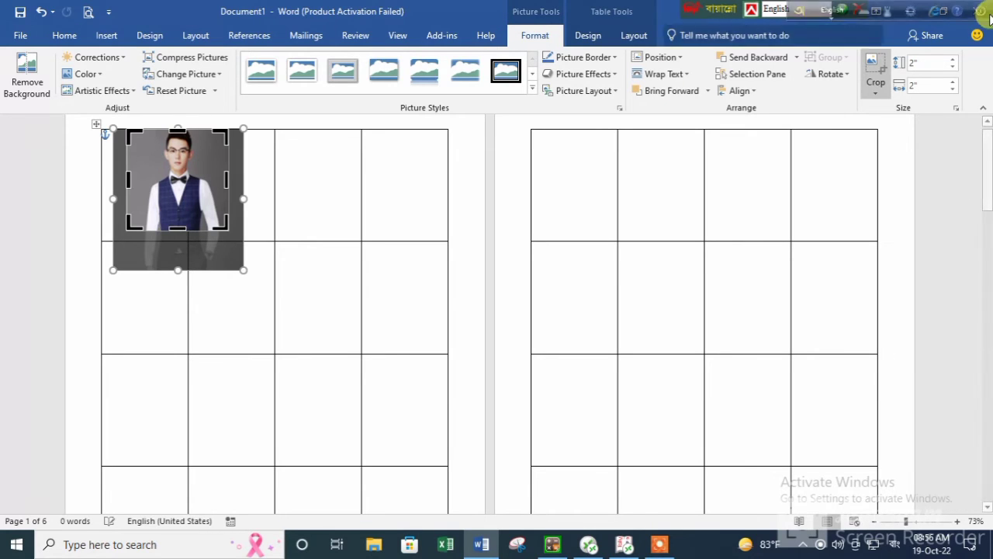
pyautogui.click(877, 69)
pyautogui.moveTo(215, 195); pyautogui.dragTo(188, 194)
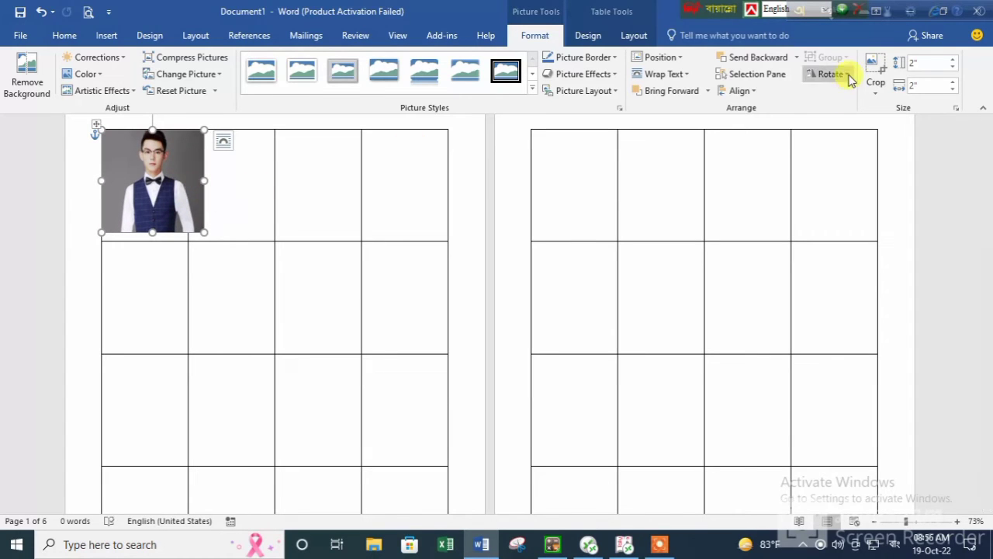
# Step: Crop the portrait to about 2.14" high by 1.77" wide, extending it to the first row's lower edge and narrowing both sides
pyautogui.click(875, 72)
pyautogui.moveTo(178, 177); pyautogui.dragTo(151, 239)
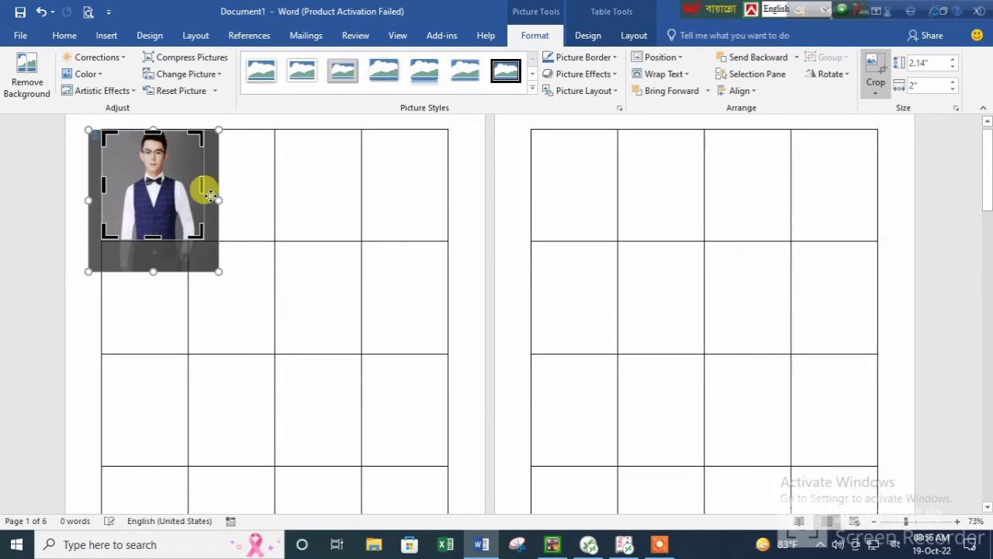
pyautogui.moveTo(201, 184); pyautogui.dragTo(197, 181)
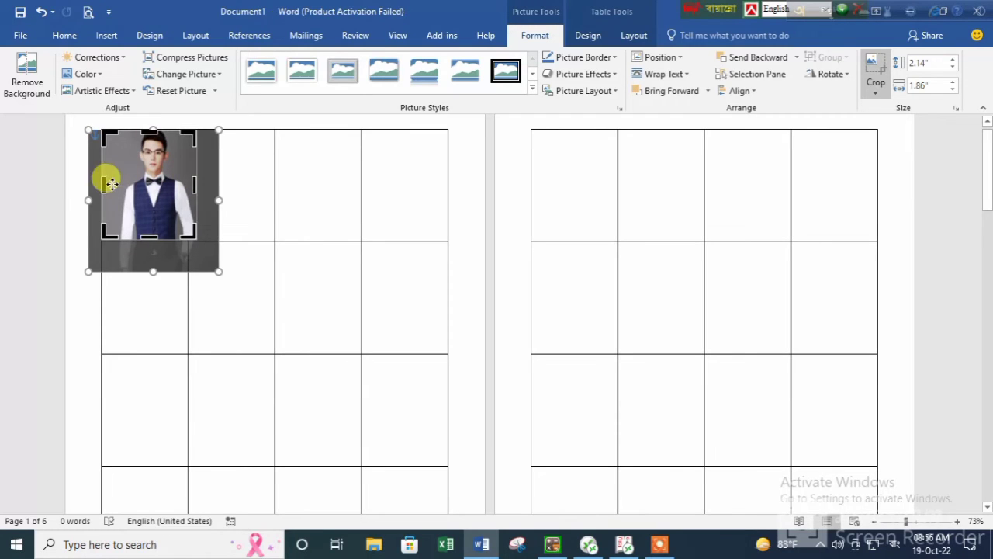
pyautogui.moveTo(100, 183); pyautogui.dragTo(95, 174)
pyautogui.click(325, 203)
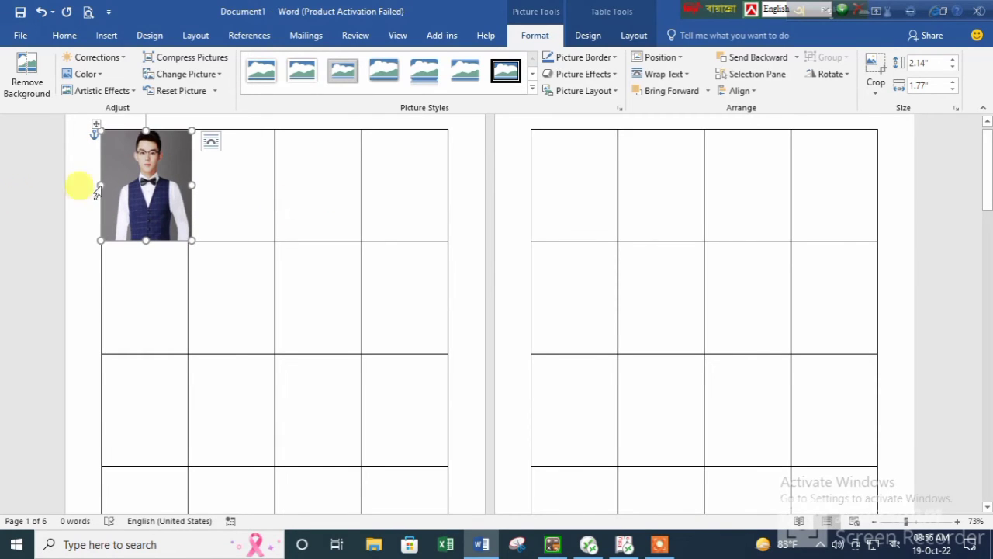
# Step: Crop the portrait's right side to a width of about 1.67" and nudge the picture right to sit within the first cell
pyautogui.click(875, 69)
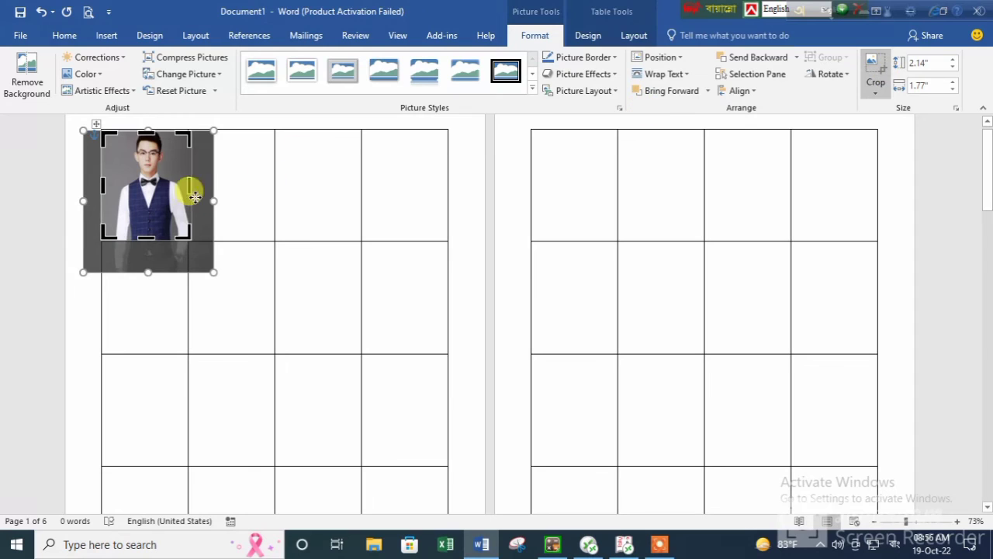
pyautogui.moveTo(190, 184); pyautogui.dragTo(187, 183)
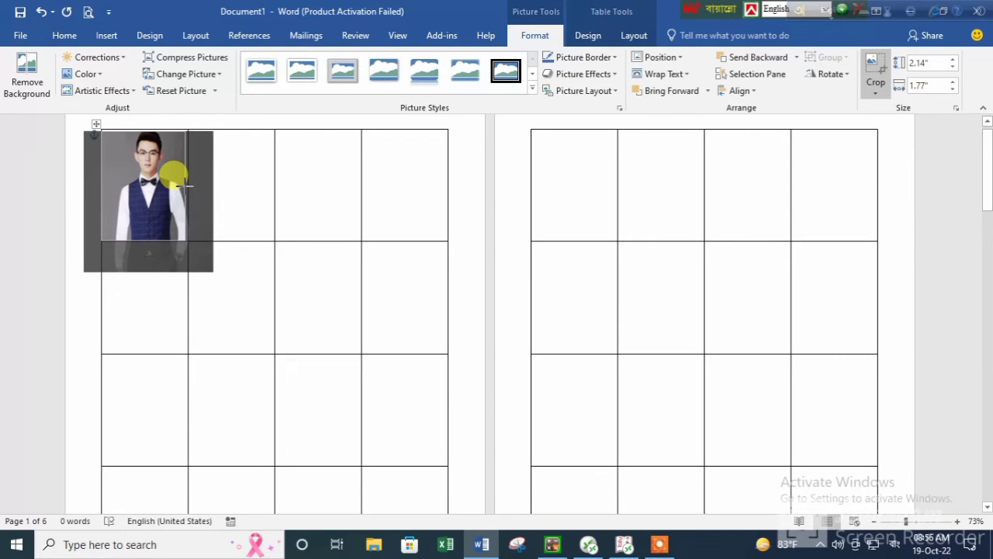
pyautogui.moveTo(186, 185); pyautogui.dragTo(185, 184)
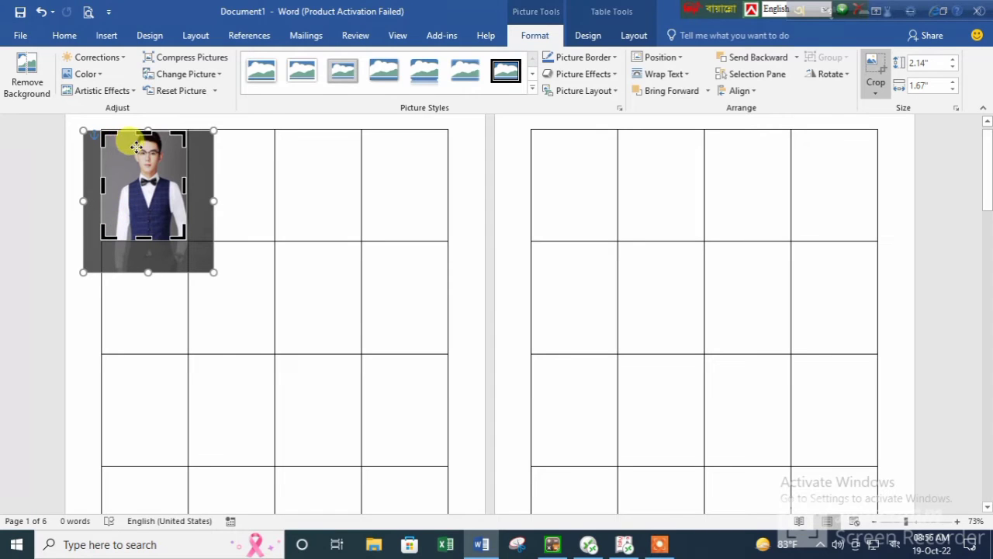
pyautogui.click(874, 71)
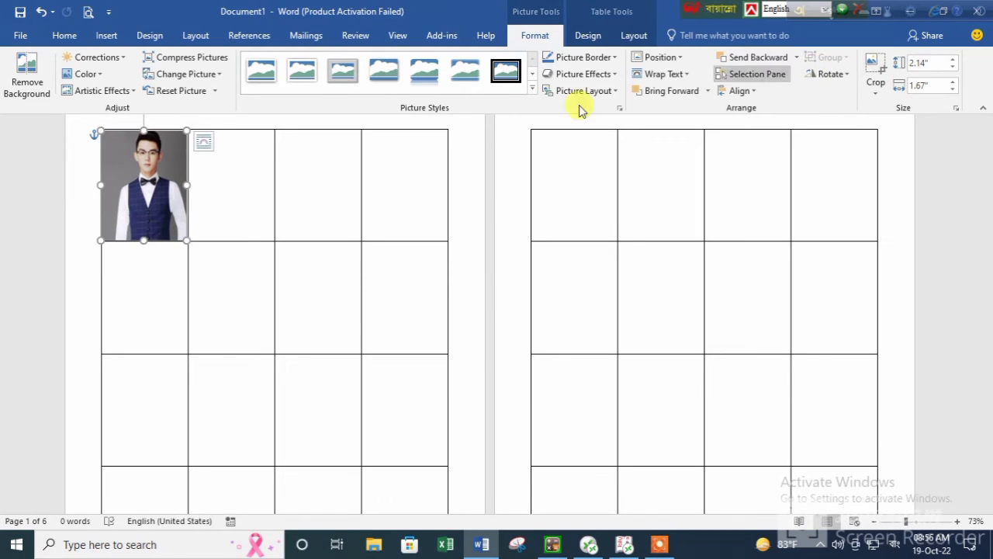
pyautogui.press('Right')
pyautogui.press('Right')
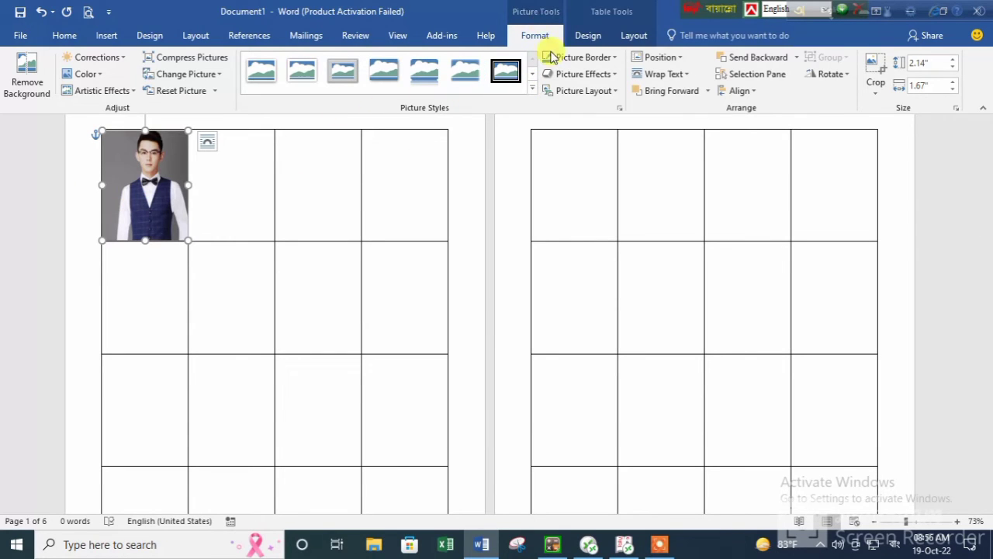
# Step: Add a black border around the portrait and set its weight to 1 pt
pyautogui.click(611, 62)
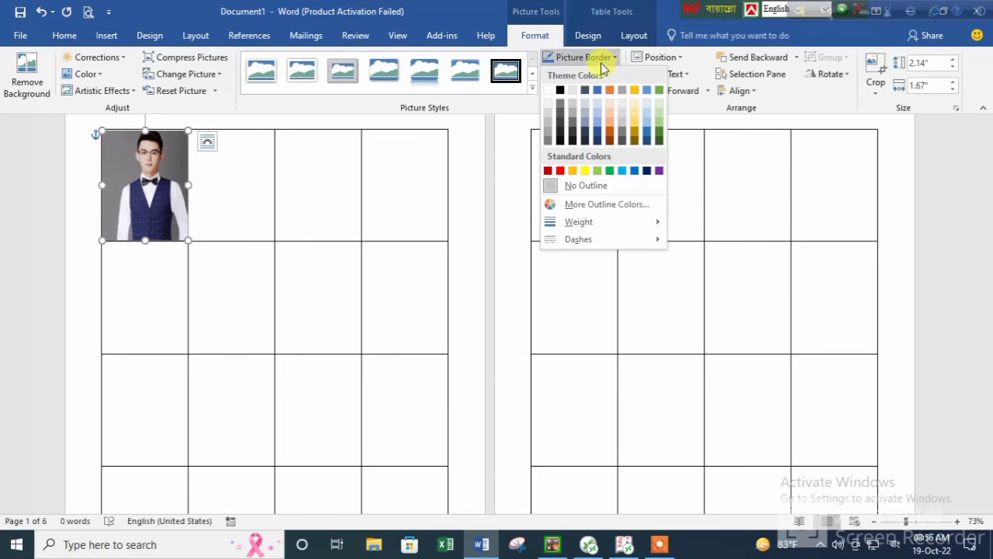
pyautogui.click(560, 92)
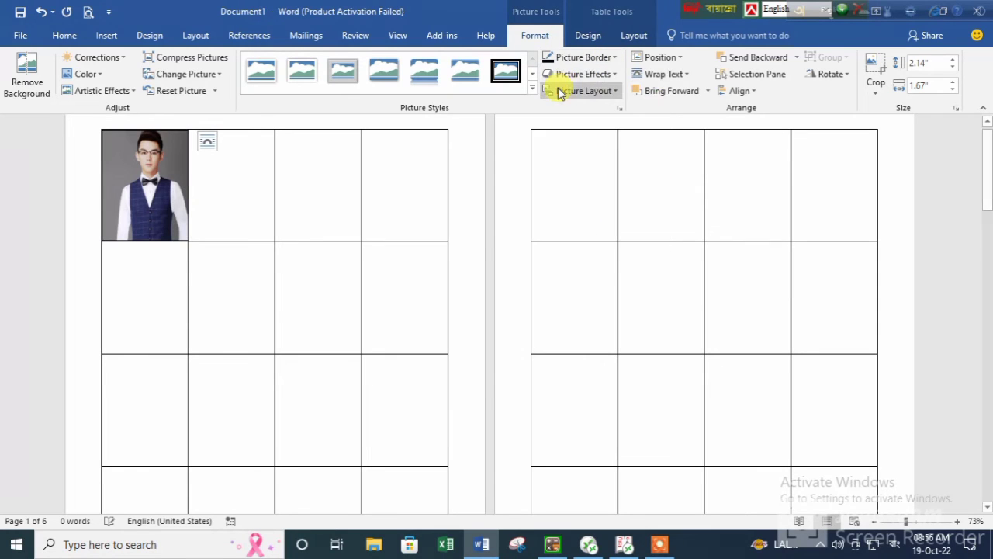
pyautogui.click(612, 58)
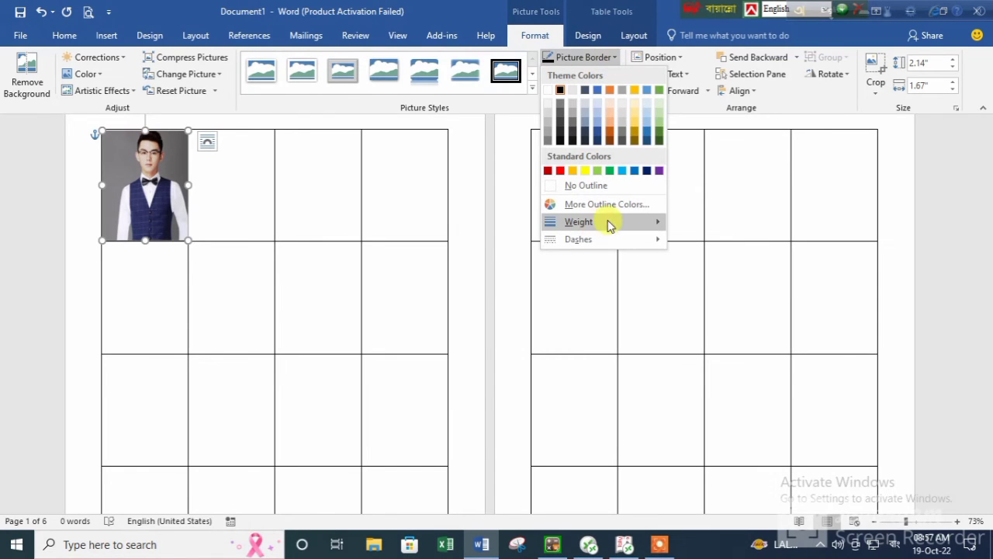
pyautogui.moveTo(659, 221)
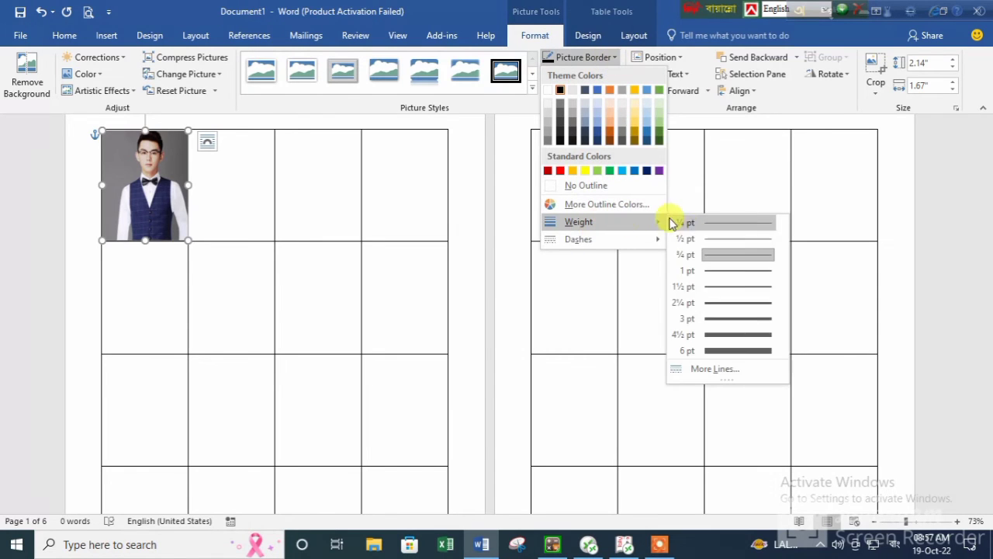
pyautogui.click(722, 293)
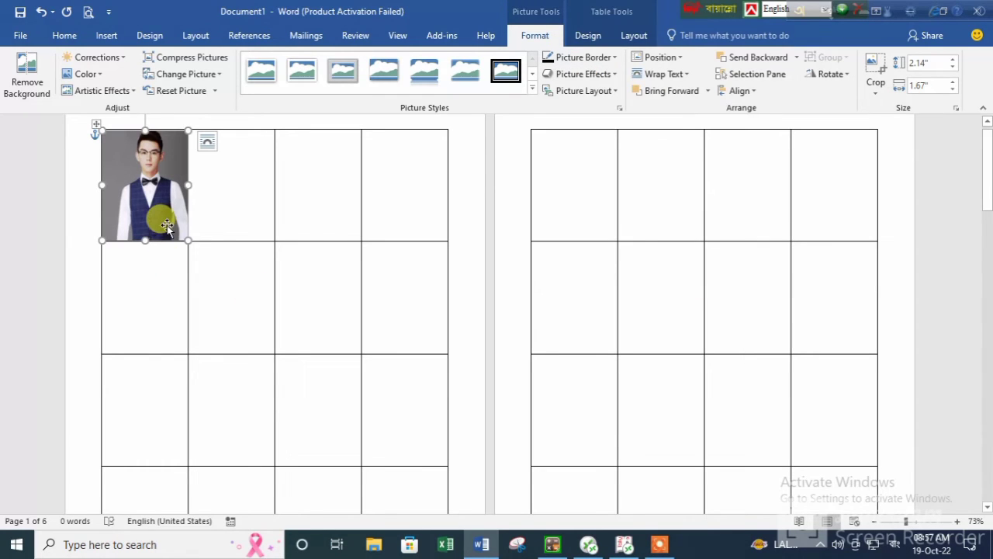
pyautogui.click(609, 75)
pyautogui.click(591, 59)
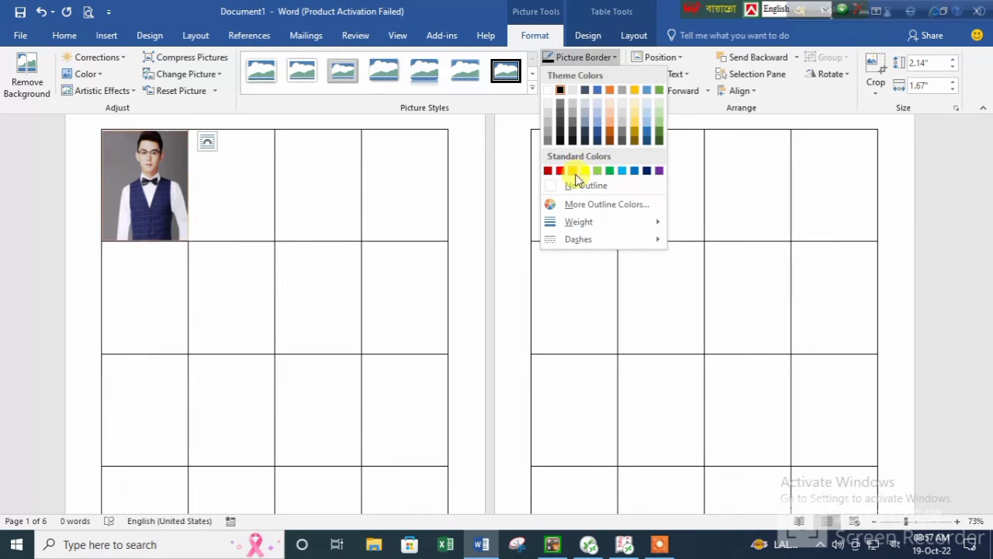
pyautogui.moveTo(578, 222)
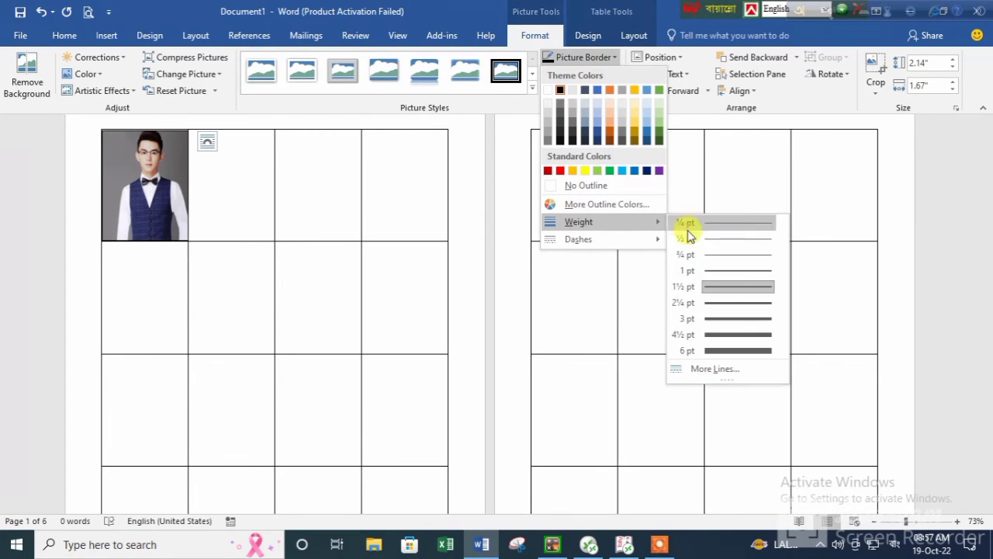
pyautogui.click(710, 270)
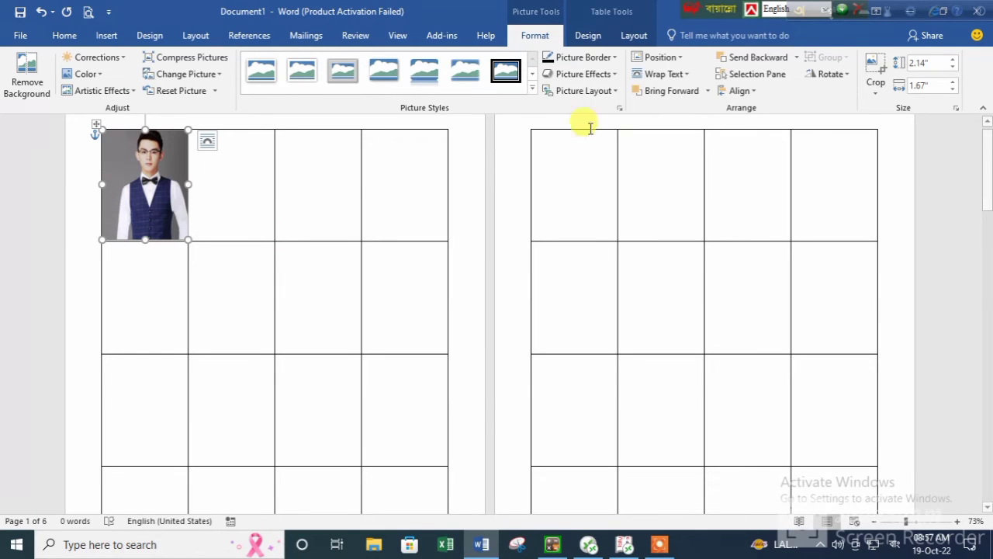
# Step: Start a Labels mail merge with the Microsoft 1/4 Letter label and undo the label layout to restore the photo table
pyautogui.click(315, 40)
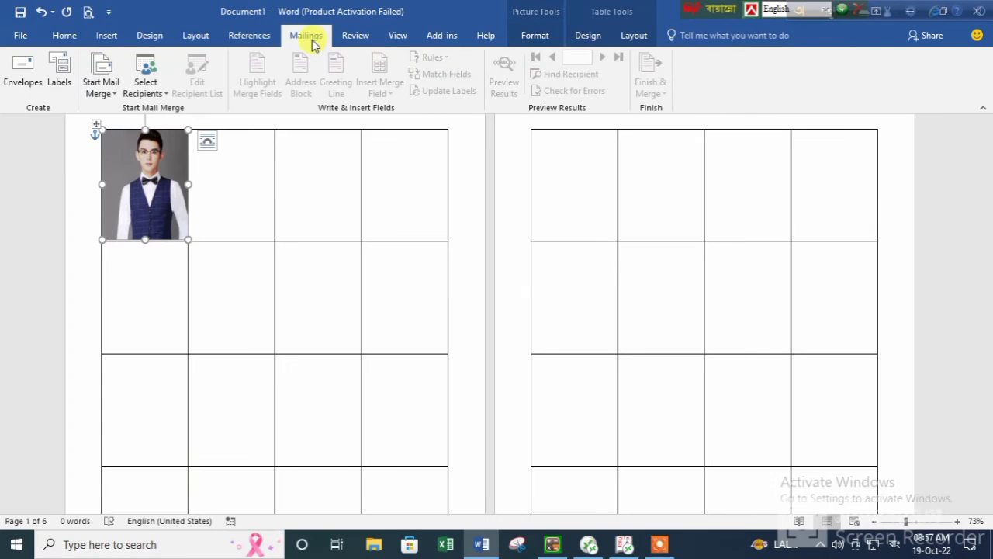
pyautogui.click(107, 89)
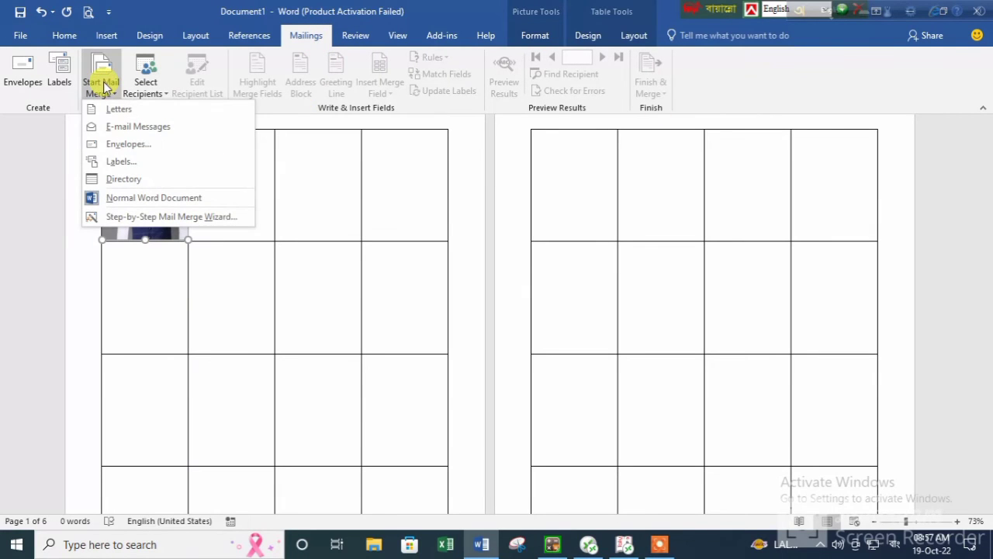
pyautogui.click(150, 162)
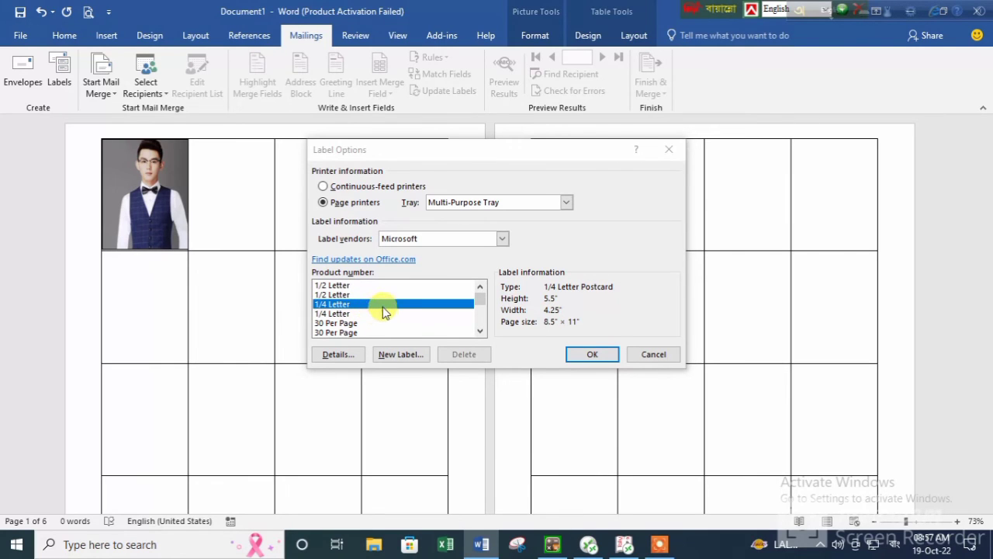
pyautogui.click(591, 358)
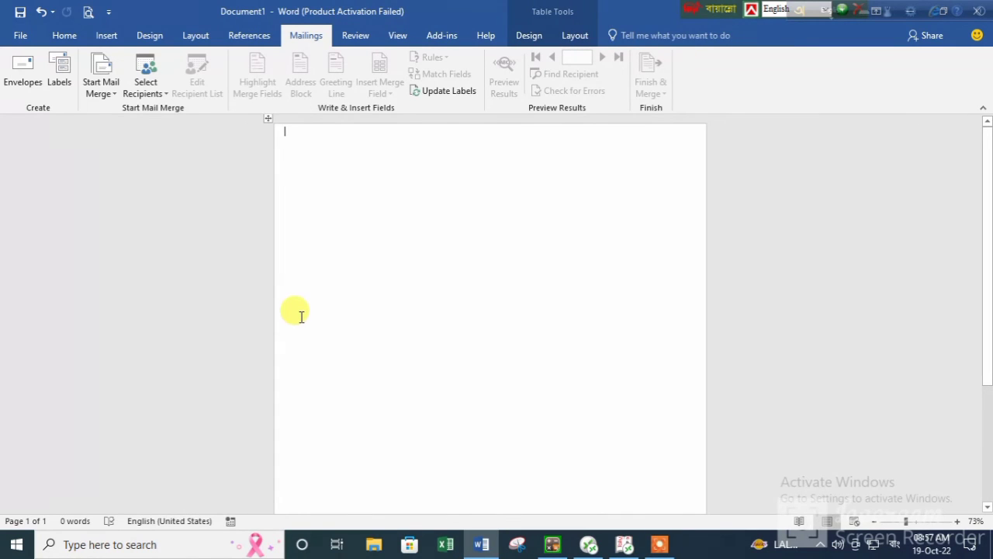
pyautogui.hotkey('ctrl', 'z')
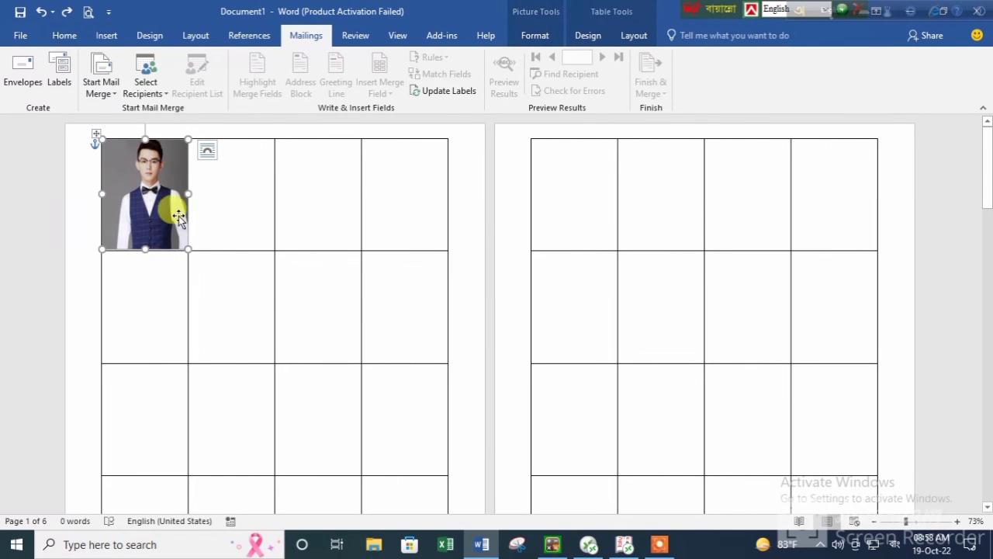
# Step: Update the mail merge labels to copy the portrait into every table cell, and review the filled pages
pyautogui.click(460, 95)
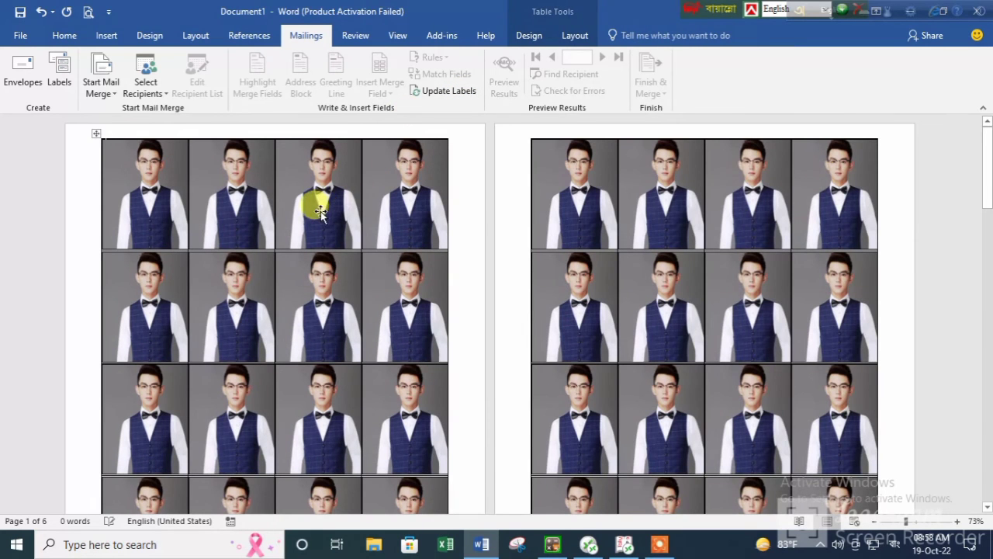
pyautogui.scroll(-5, 320, 213)
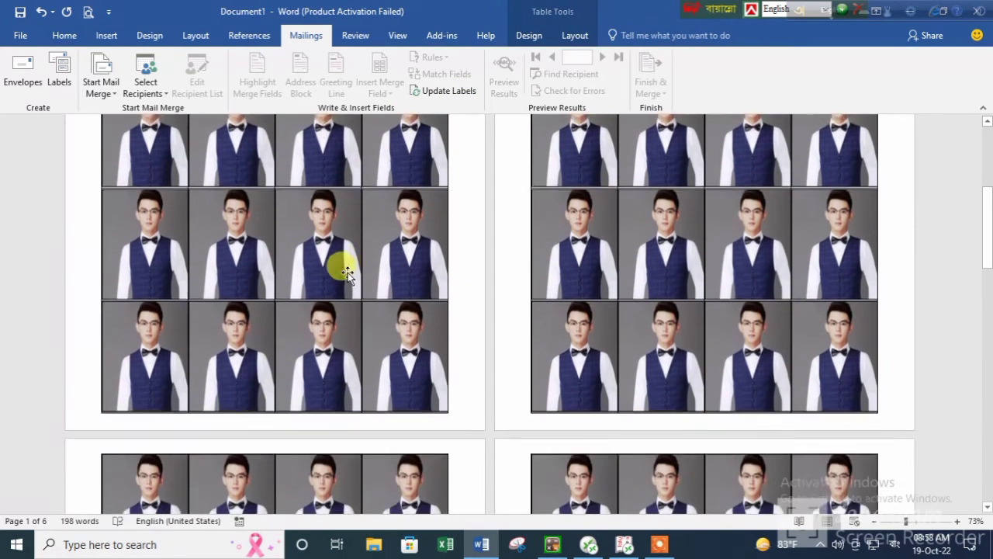
pyautogui.scroll(-8, 348, 273)
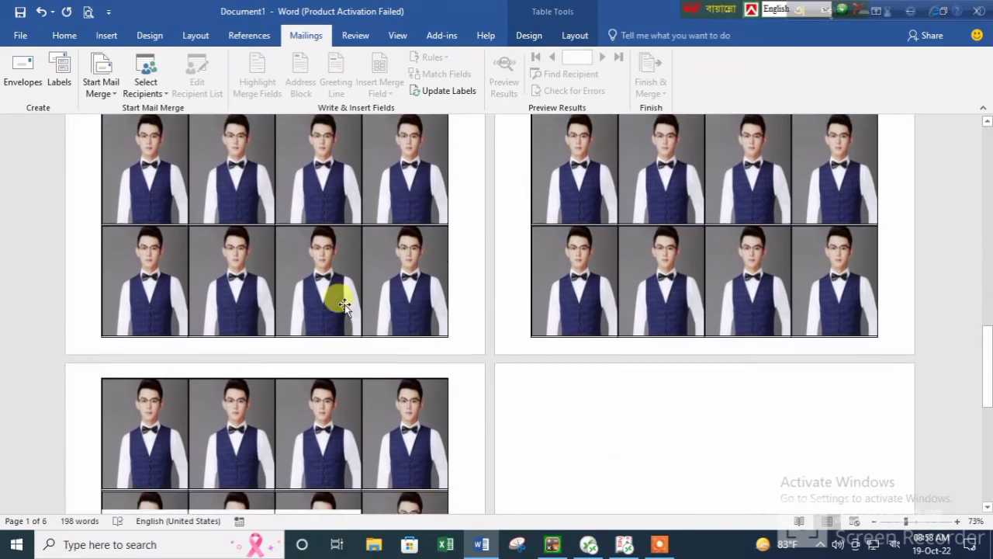
pyautogui.scroll(-5, 345, 304)
pyautogui.moveTo(905, 520); pyautogui.dragTo(880, 523)
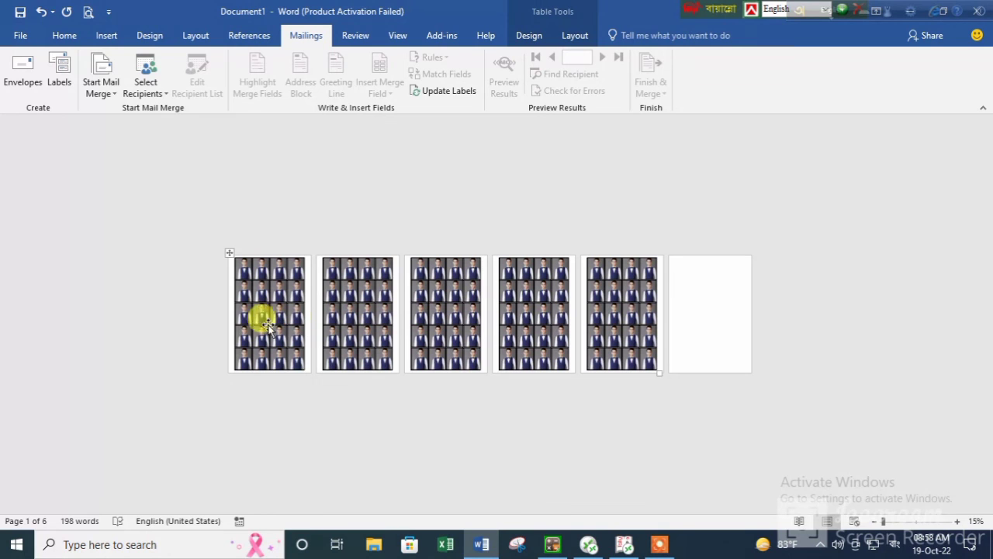
pyautogui.moveTo(894, 528); pyautogui.dragTo(901, 528)
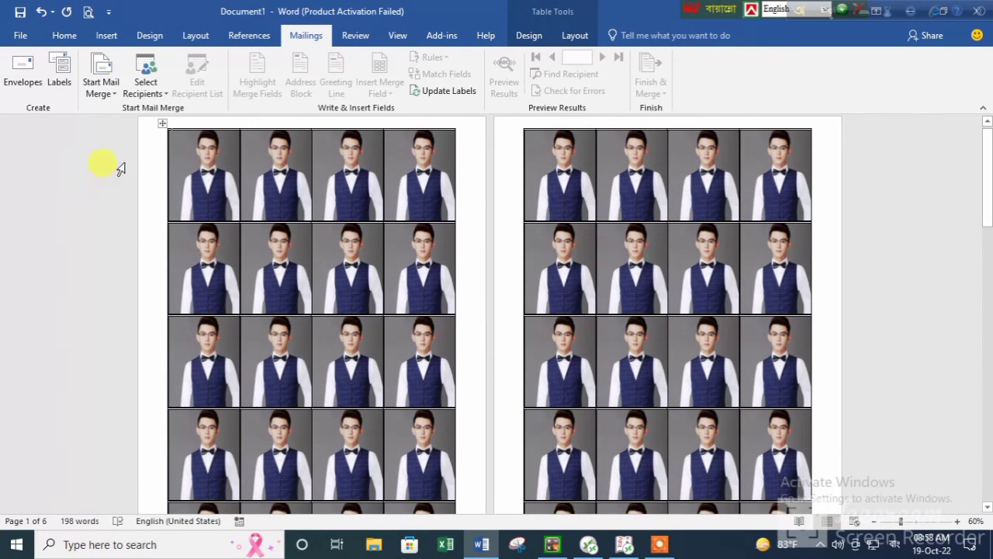
# Step: Remove all borders from the entire photo-filled table
pyautogui.click(158, 126)
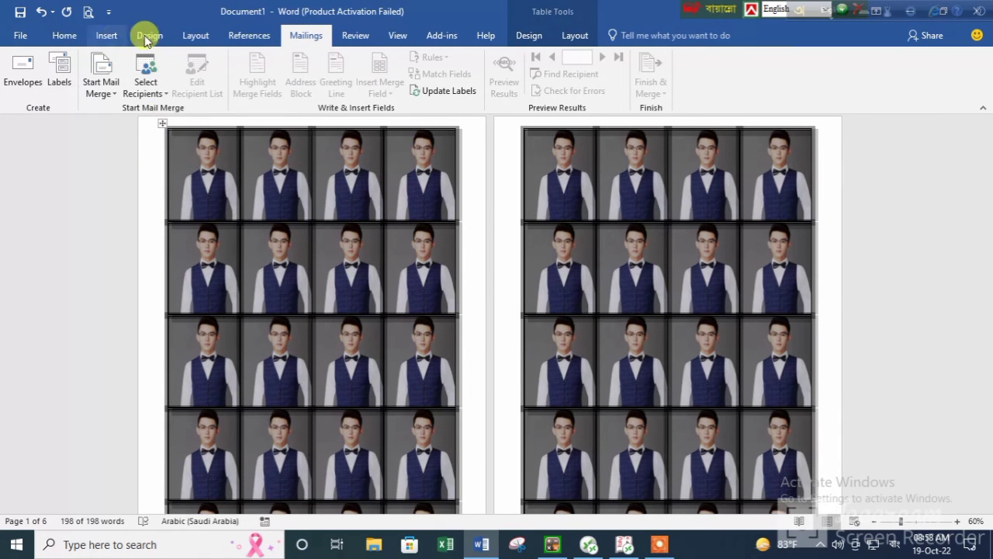
pyautogui.click(65, 35)
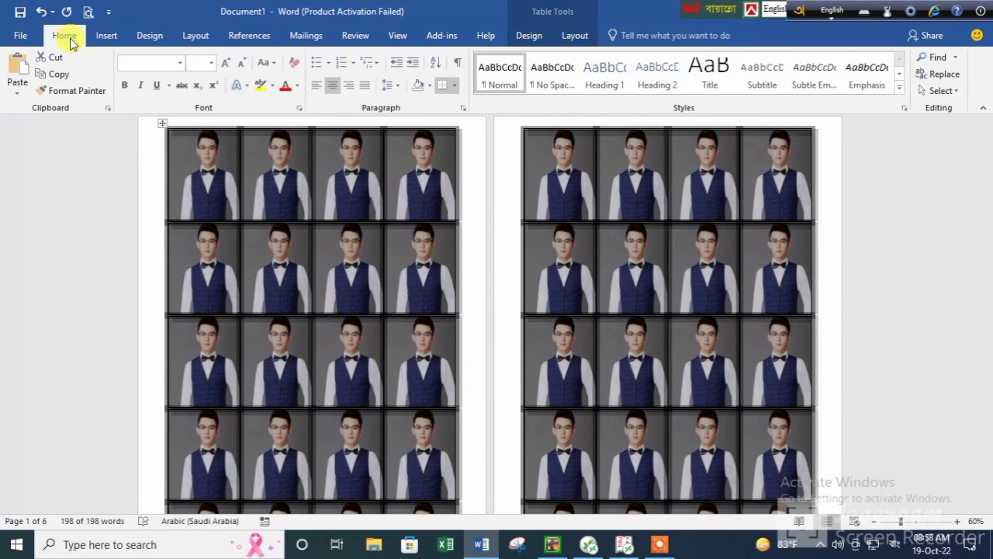
pyautogui.click(160, 125)
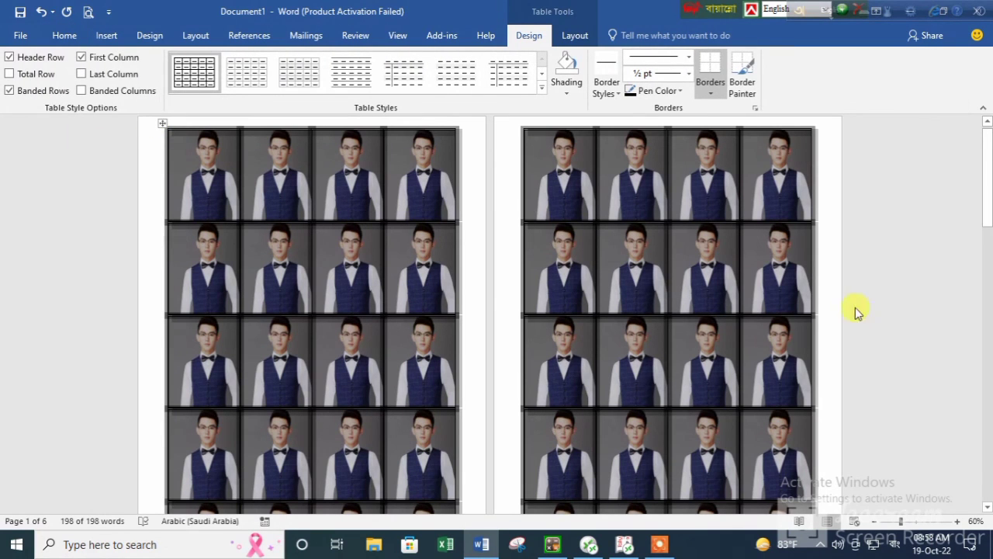
pyautogui.click(718, 95)
pyautogui.click(726, 188)
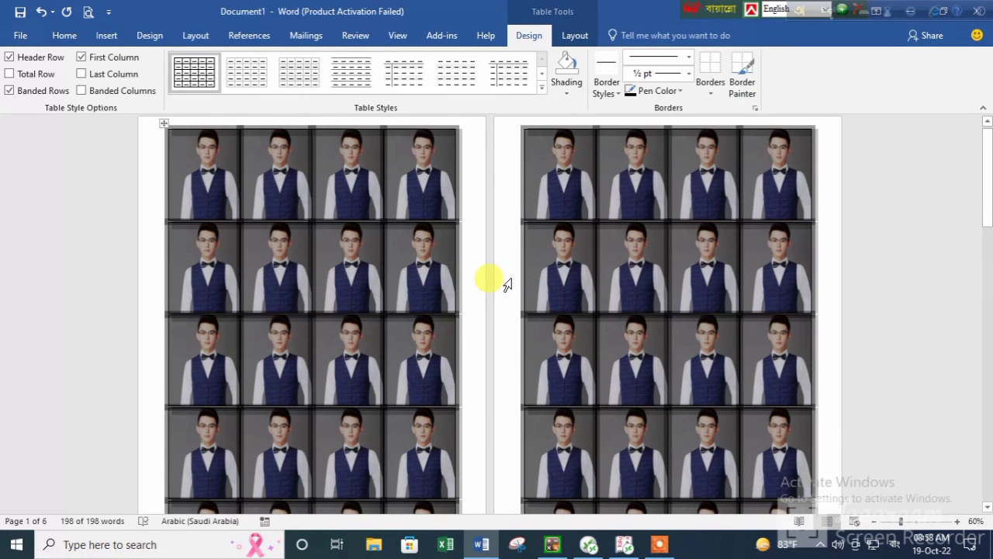
pyautogui.click(539, 242)
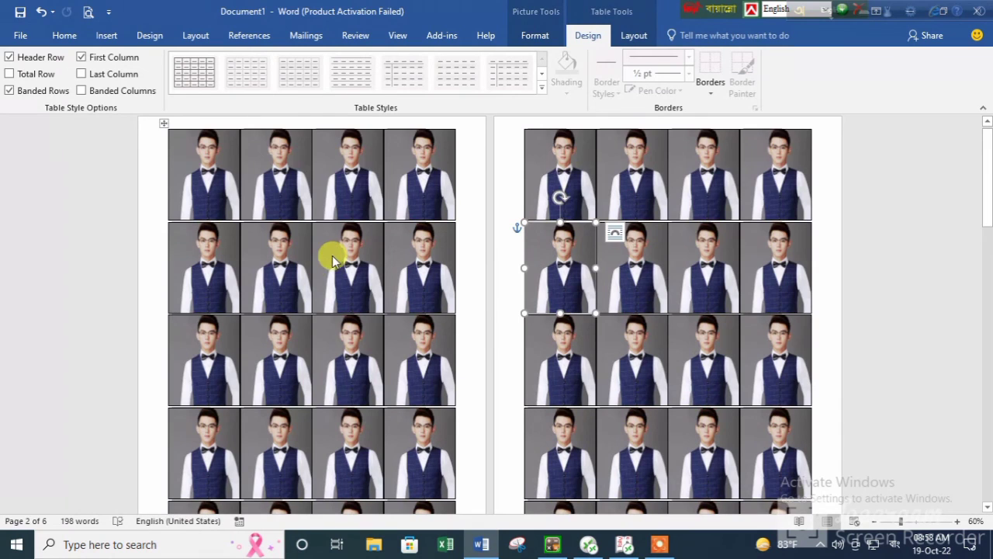
# Step: Examine the portraits and their spacing on every page of the borderless table
pyautogui.scroll(-2, 332, 258)
pyautogui.scroll(-8, 233, 341)
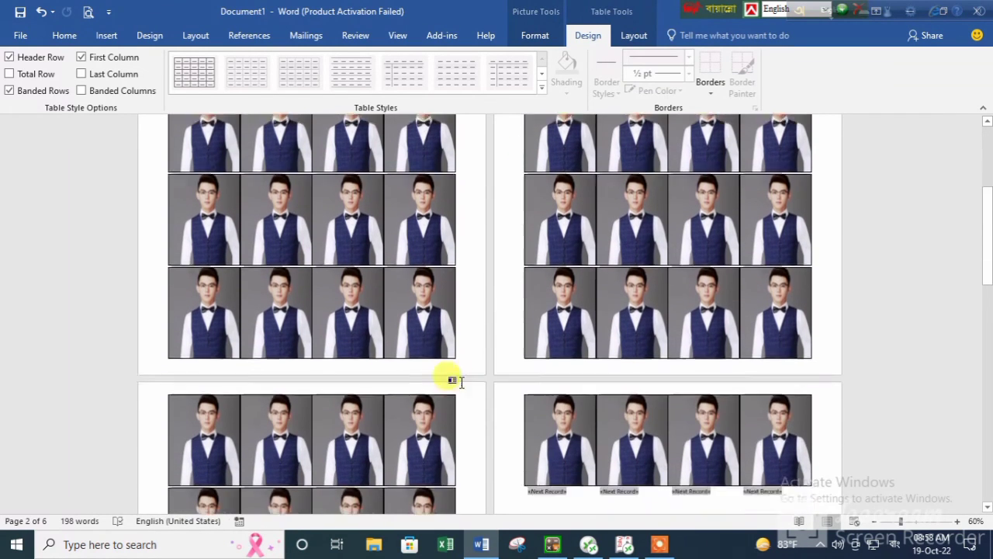
pyautogui.scroll(-10, 332, 391)
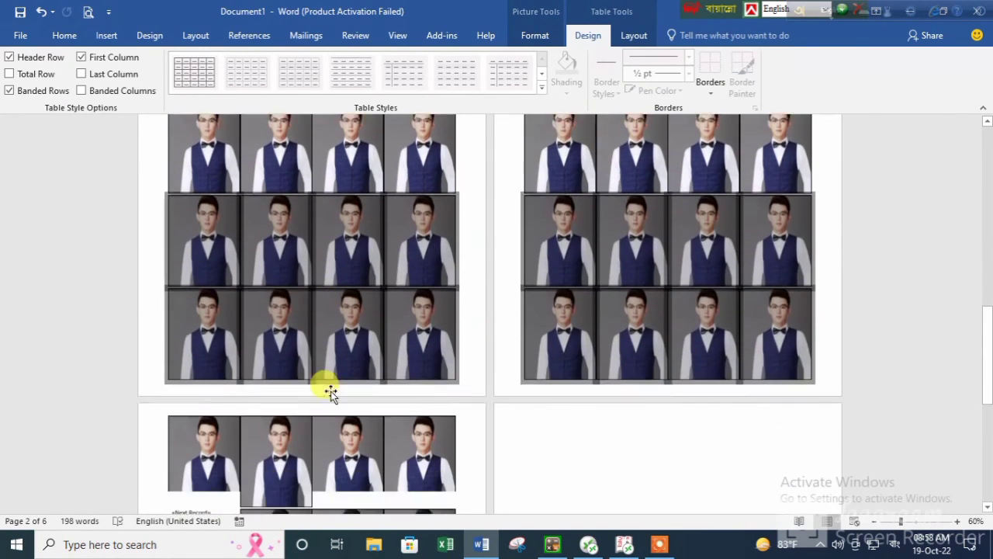
pyautogui.scroll(8, 313, 388)
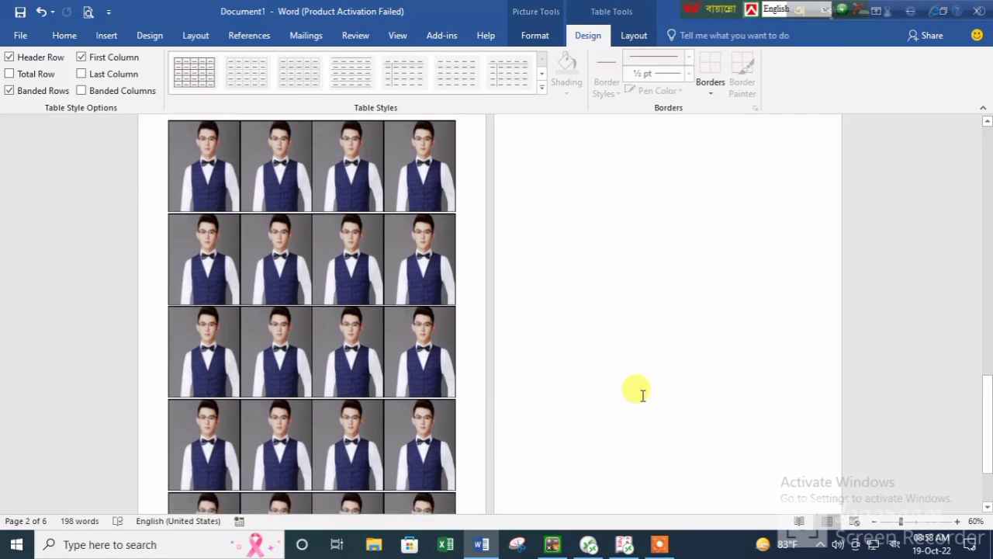
pyautogui.scroll(10, 543, 336)
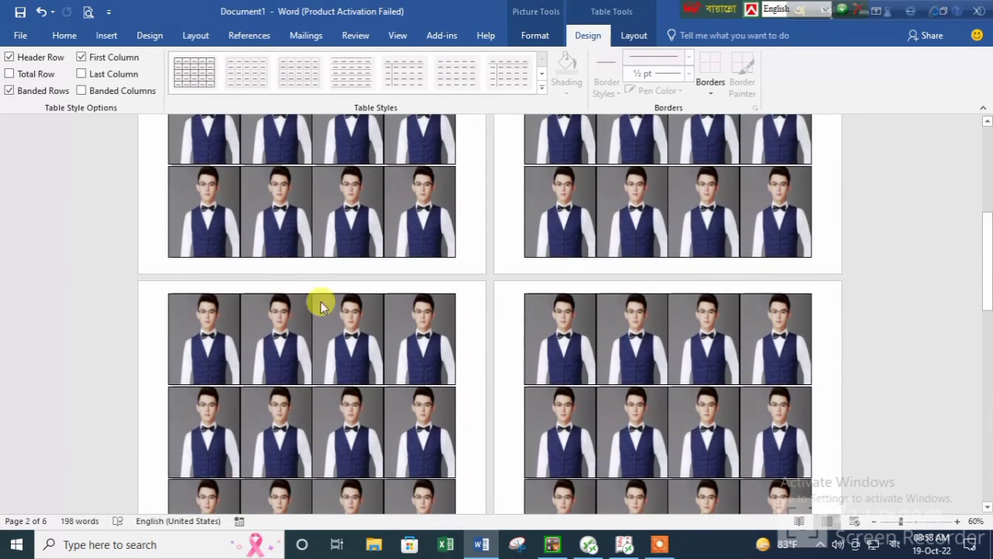
# Step: Clear the picture selection and review the finished portrait rows from the first page through the following pages of the document
pyautogui.click(320, 301)
pyautogui.scroll(3, 474, 287)
pyautogui.scroll(5, 480, 288)
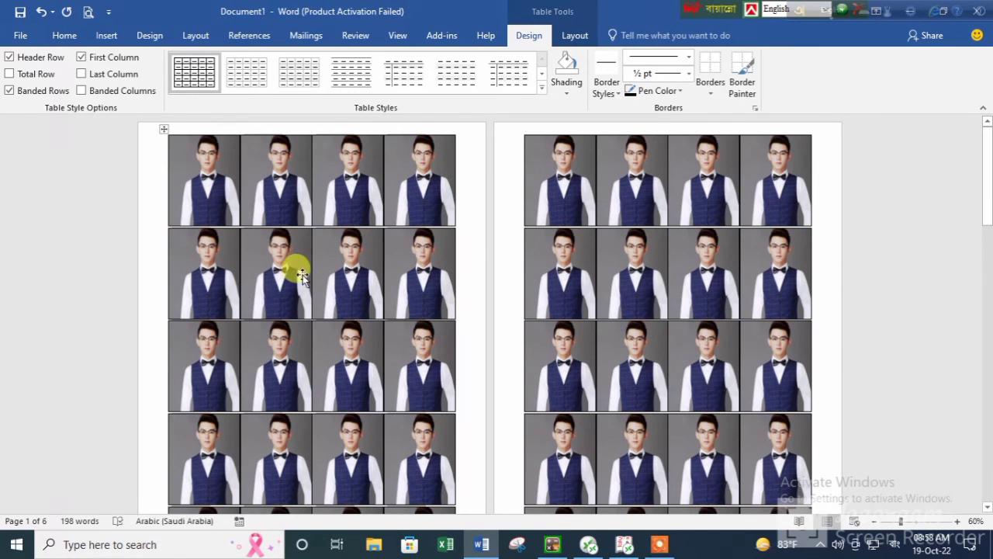
pyautogui.scroll(-3, 302, 273)
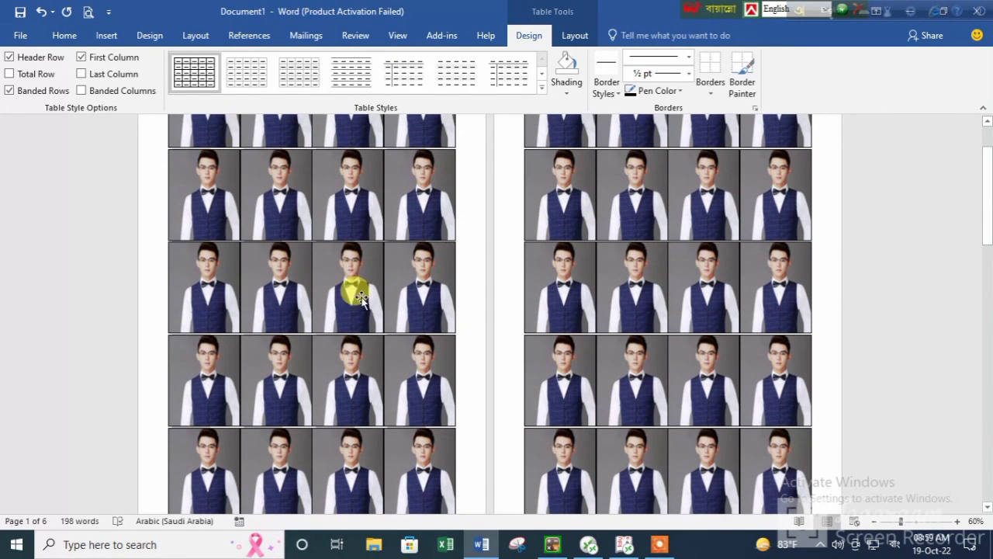
pyautogui.scroll(3, 296, 282)
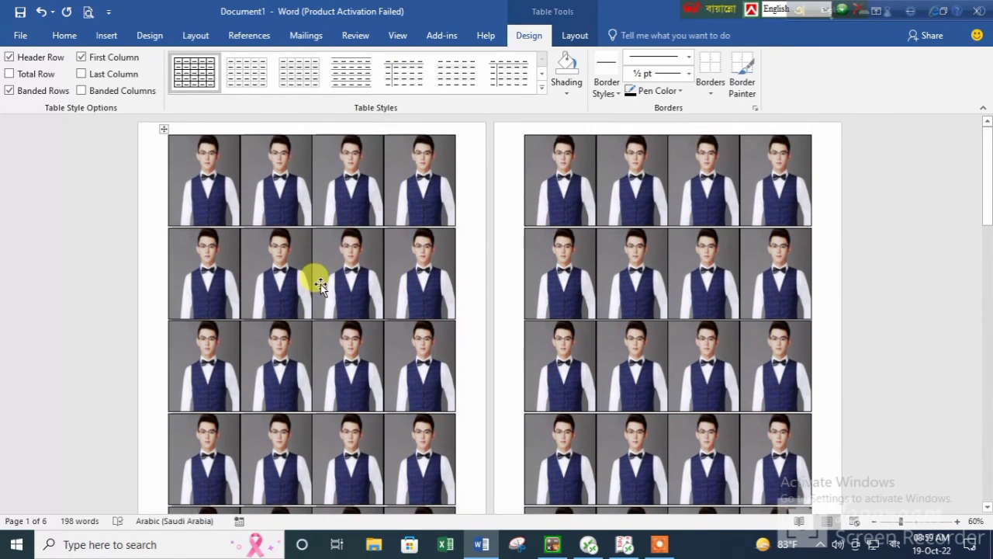
pyautogui.scroll(-5, 321, 284)
pyautogui.scroll(-6, 422, 380)
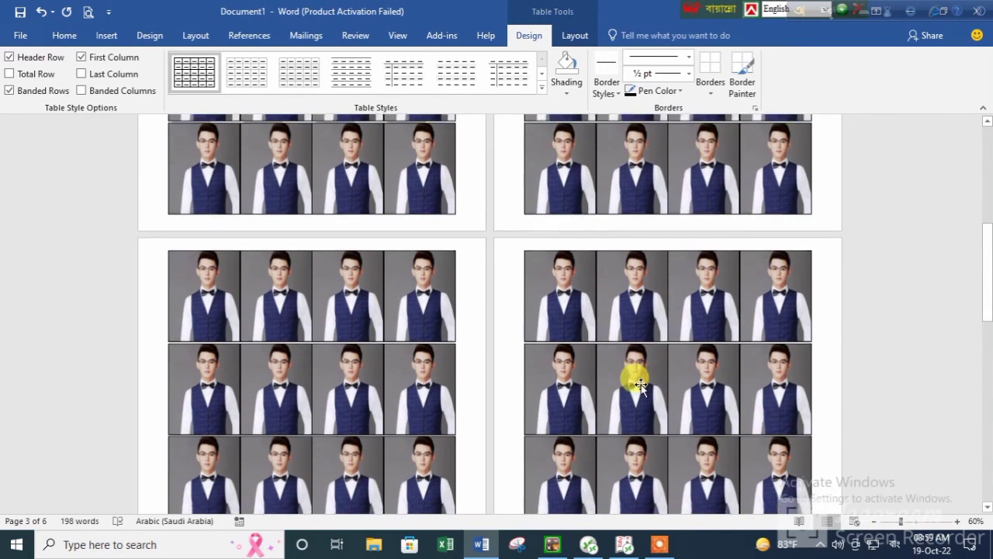
pyautogui.scroll(-2, 621, 388)
pyautogui.scroll(-6, 576, 389)
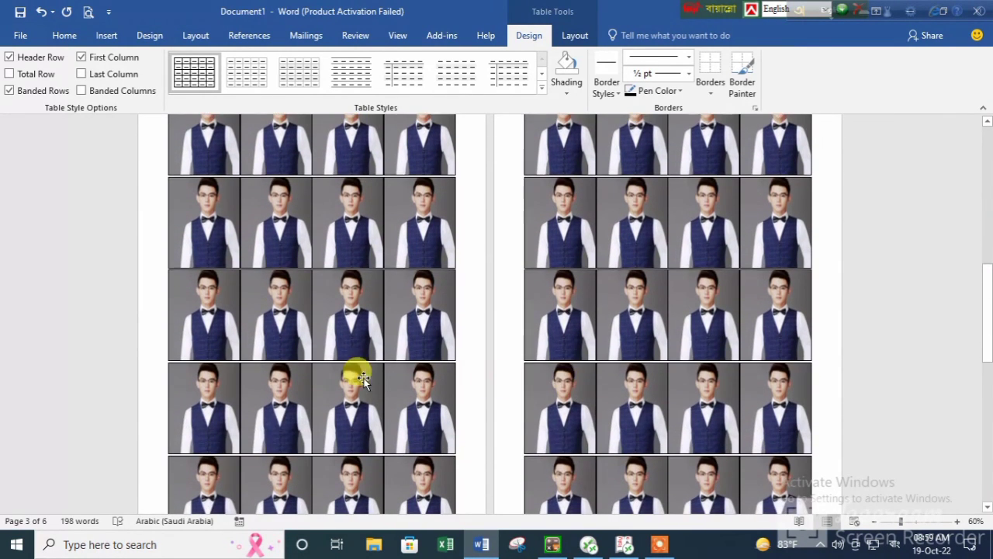
pyautogui.scroll(-7, 363, 366)
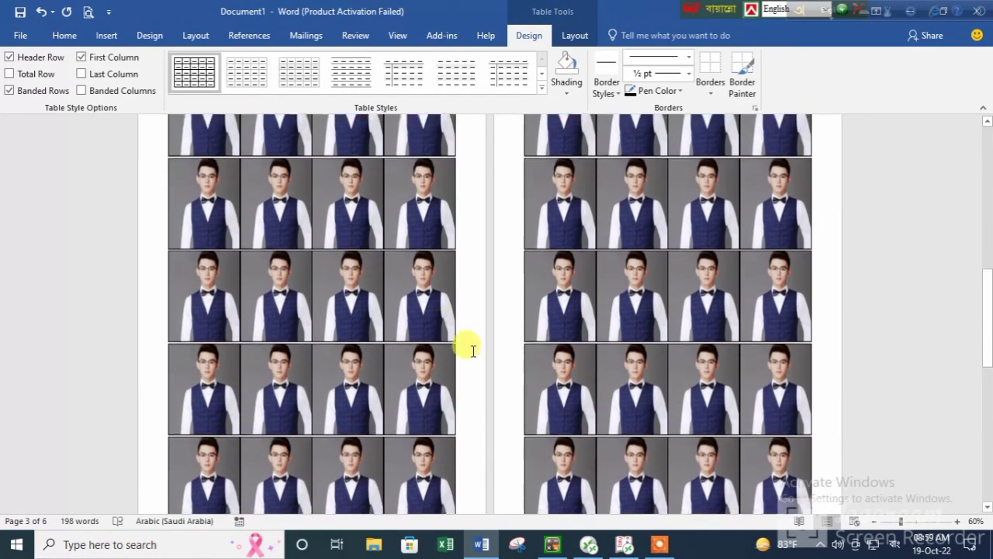
pyautogui.scroll(3, 231, 301)
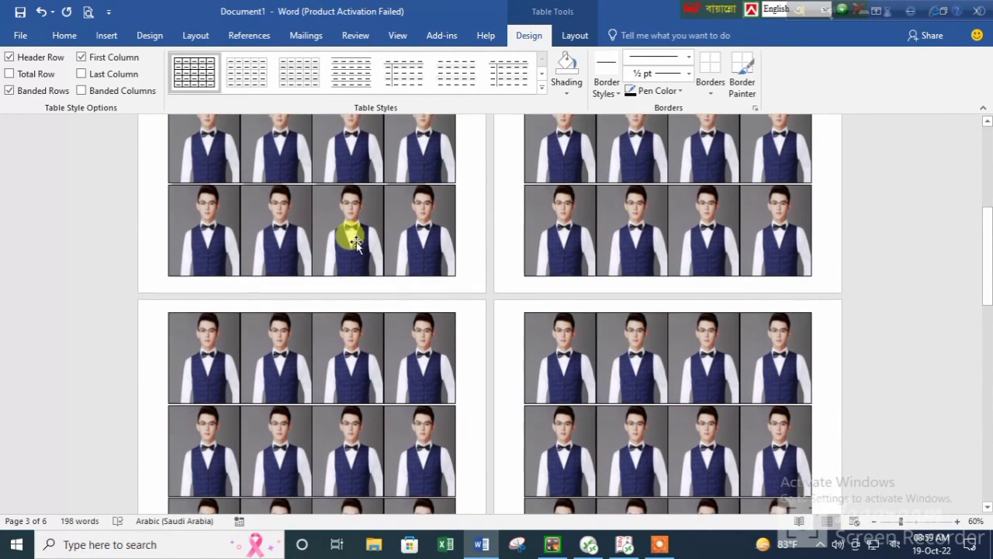